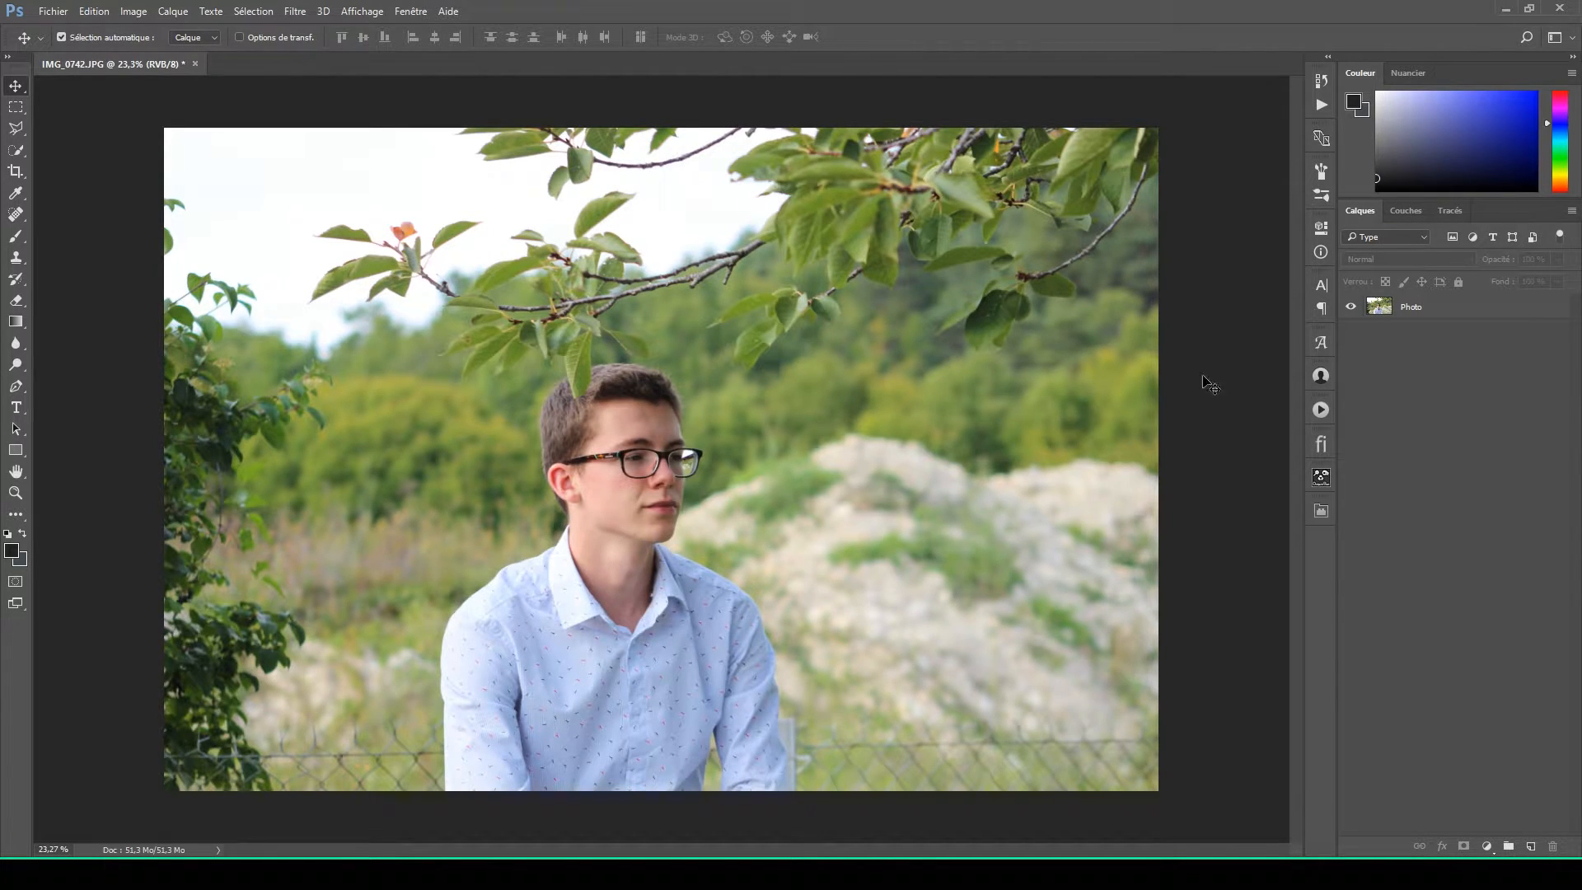
# Step: Duplicate the Photo layer and lock the original layer beneath the copy
pyautogui.click(1419, 312)
pyautogui.hotkey('ctrl', 'j')
pyautogui.click(1417, 330)
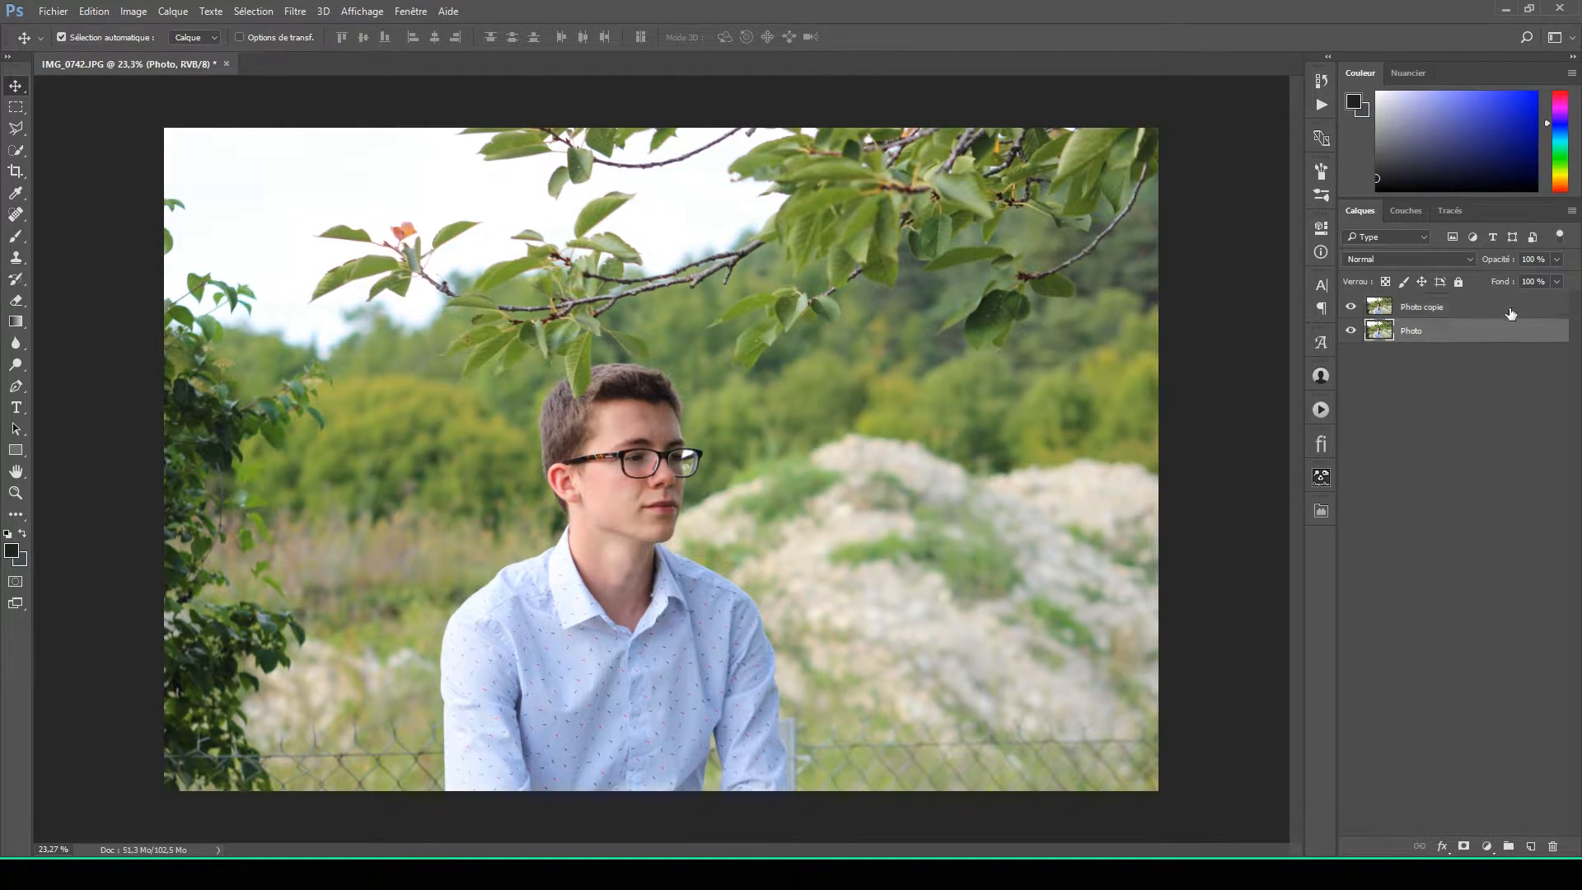
pyautogui.click(1458, 282)
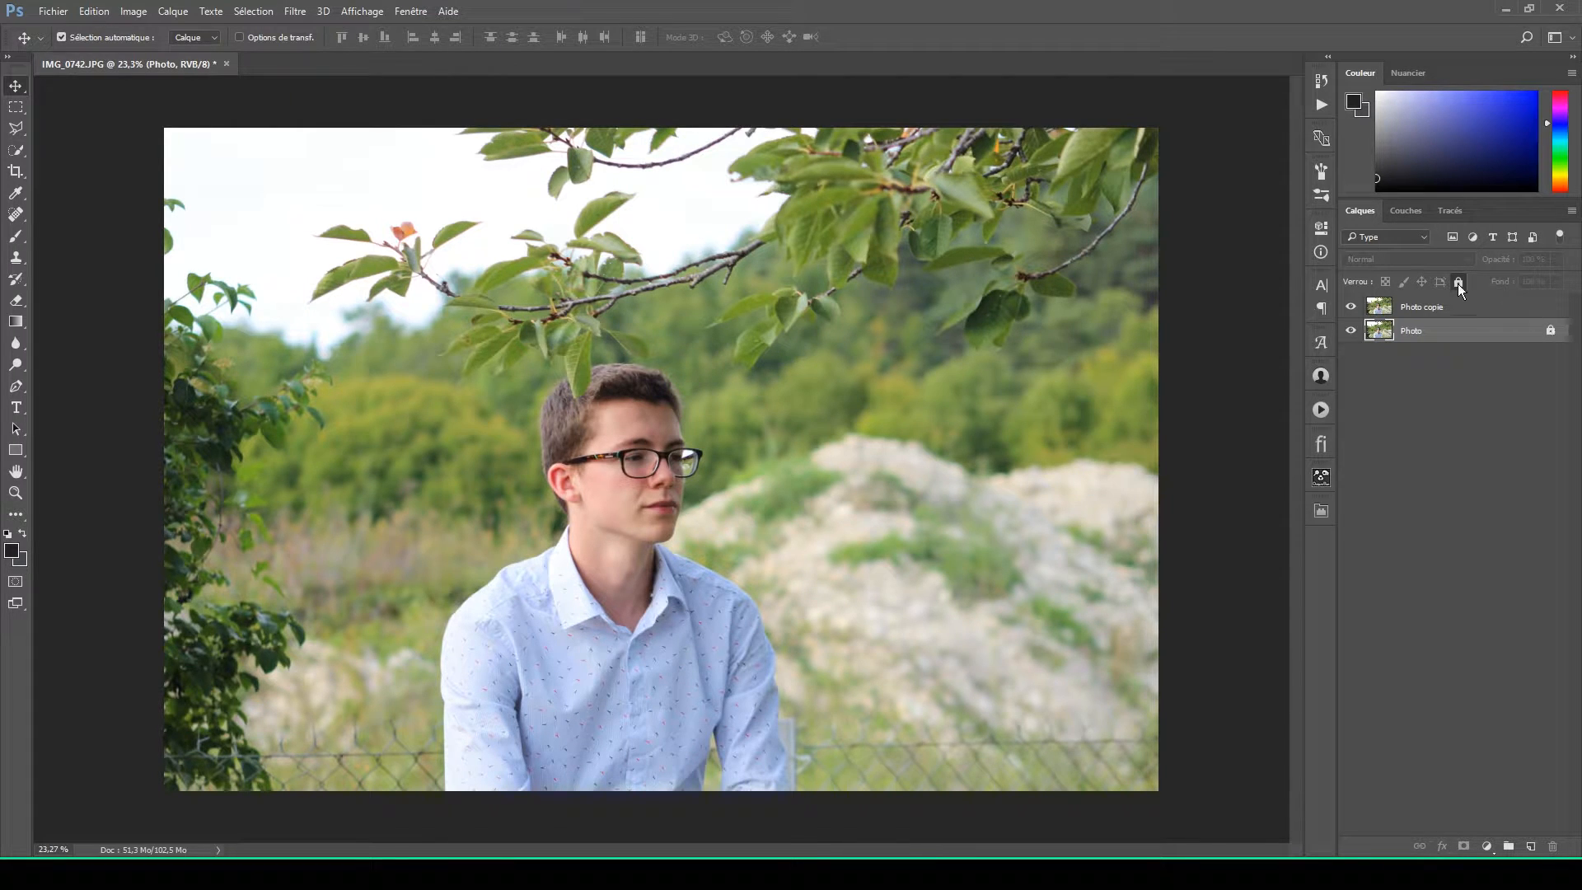
# Step: Rename the duplicated layer as Photo and hide the locked original
pyautogui.moveTo(1045, 460); pyautogui.dragTo(1144, 585)
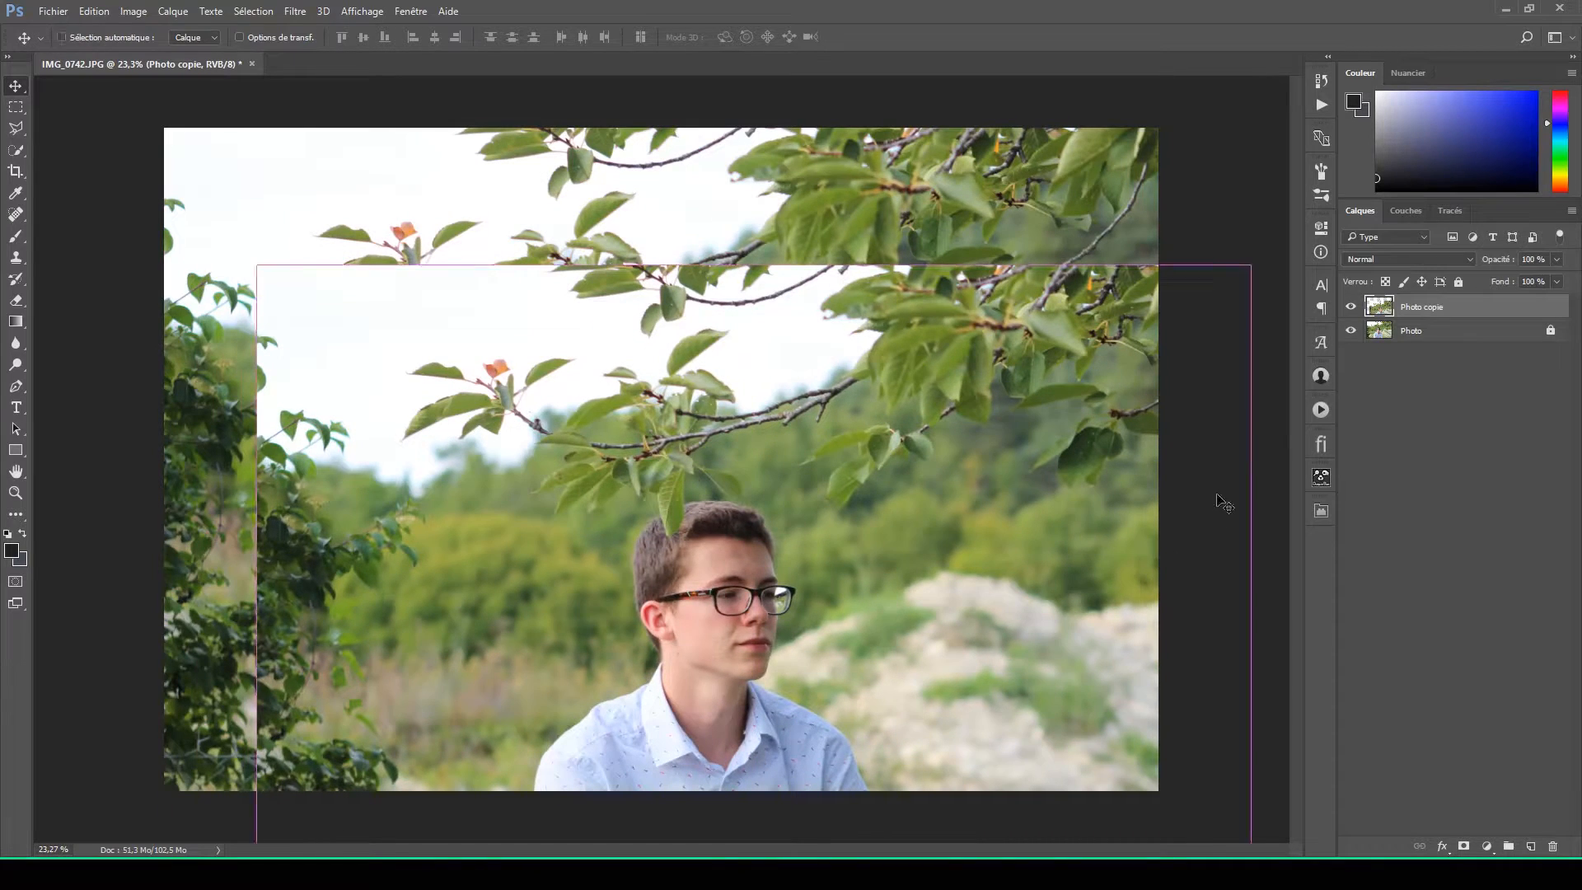
pyautogui.hotkey('ctrl', 'z')
pyautogui.doubleClick(1434, 307)
pyautogui.write('Photo')
pyautogui.press('Return')
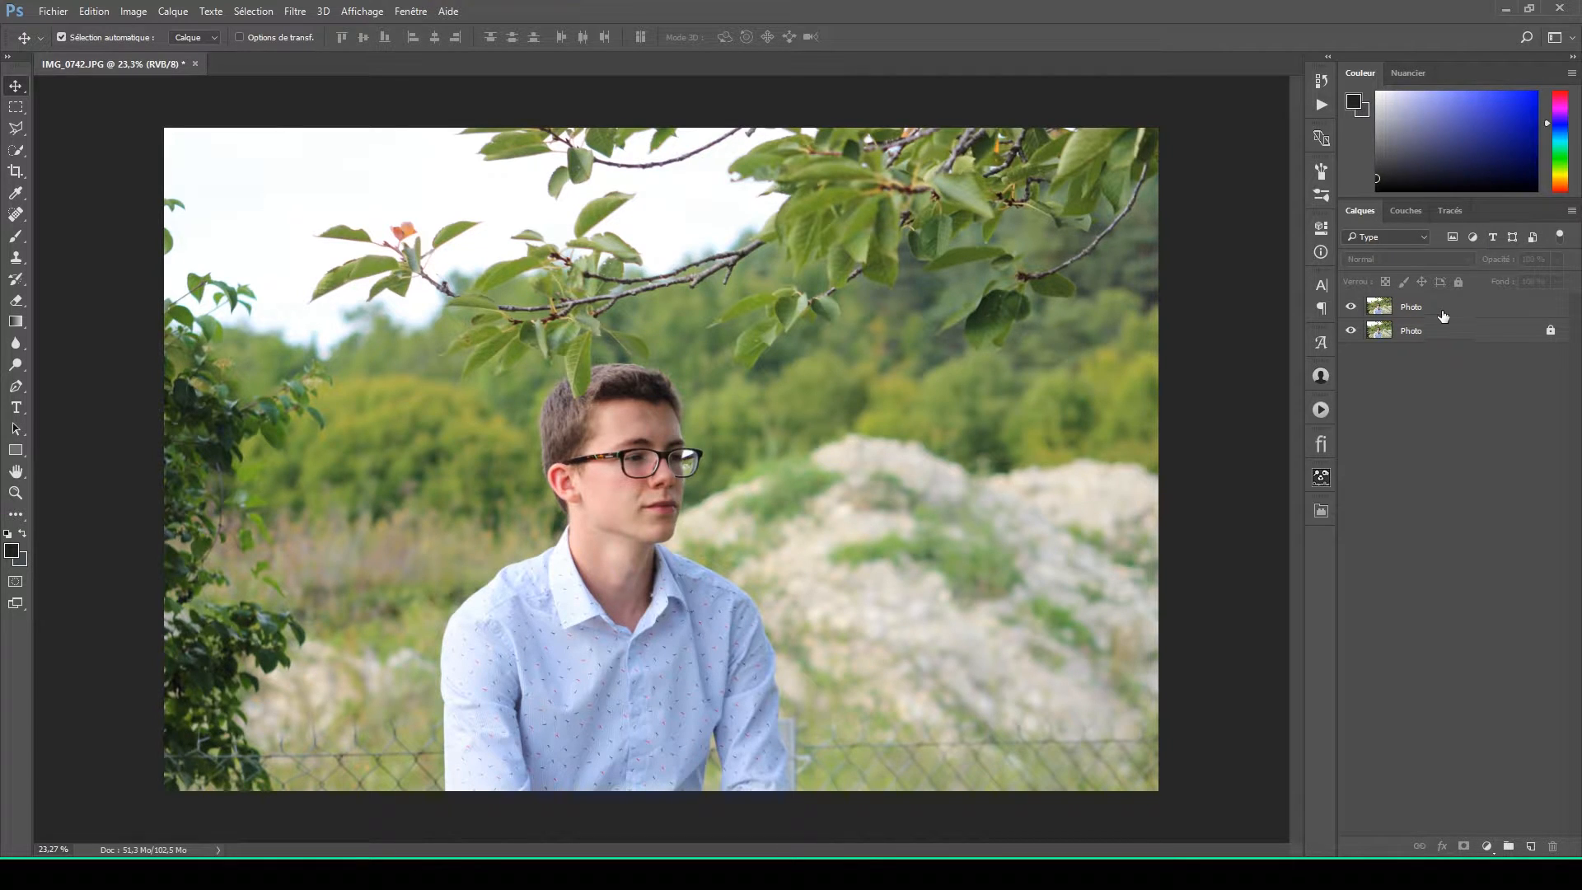
pyautogui.click(1350, 331)
# Step: Add a Curves adjustment above the visible Photo layer and shape a gentle S-curve with the highlight point at about input 208, output 220
pyautogui.click(1469, 306)
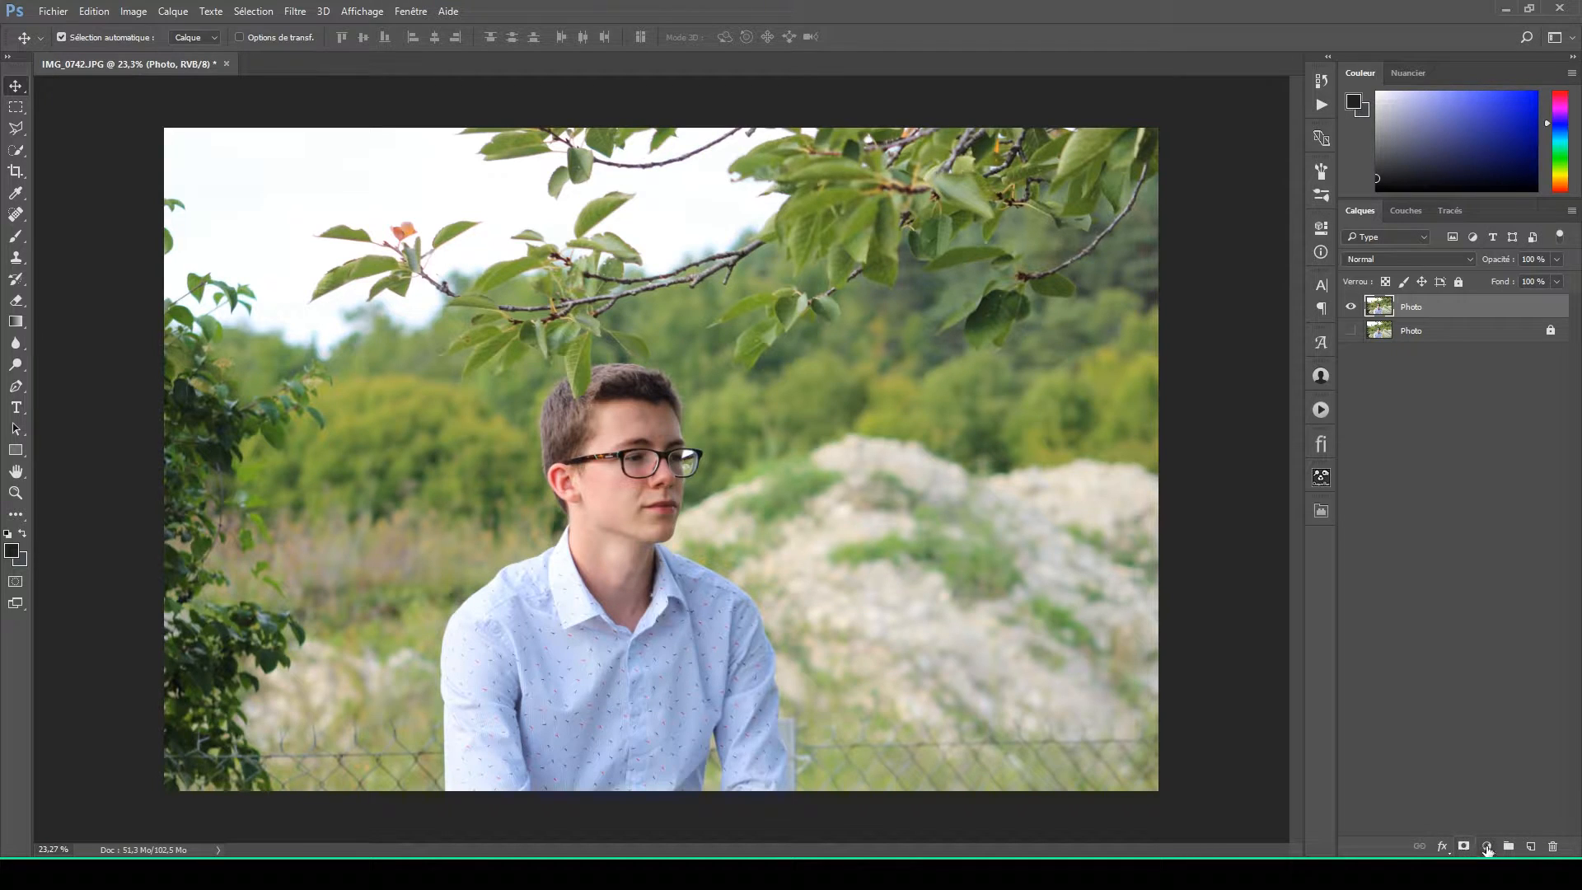
pyautogui.click(1488, 847)
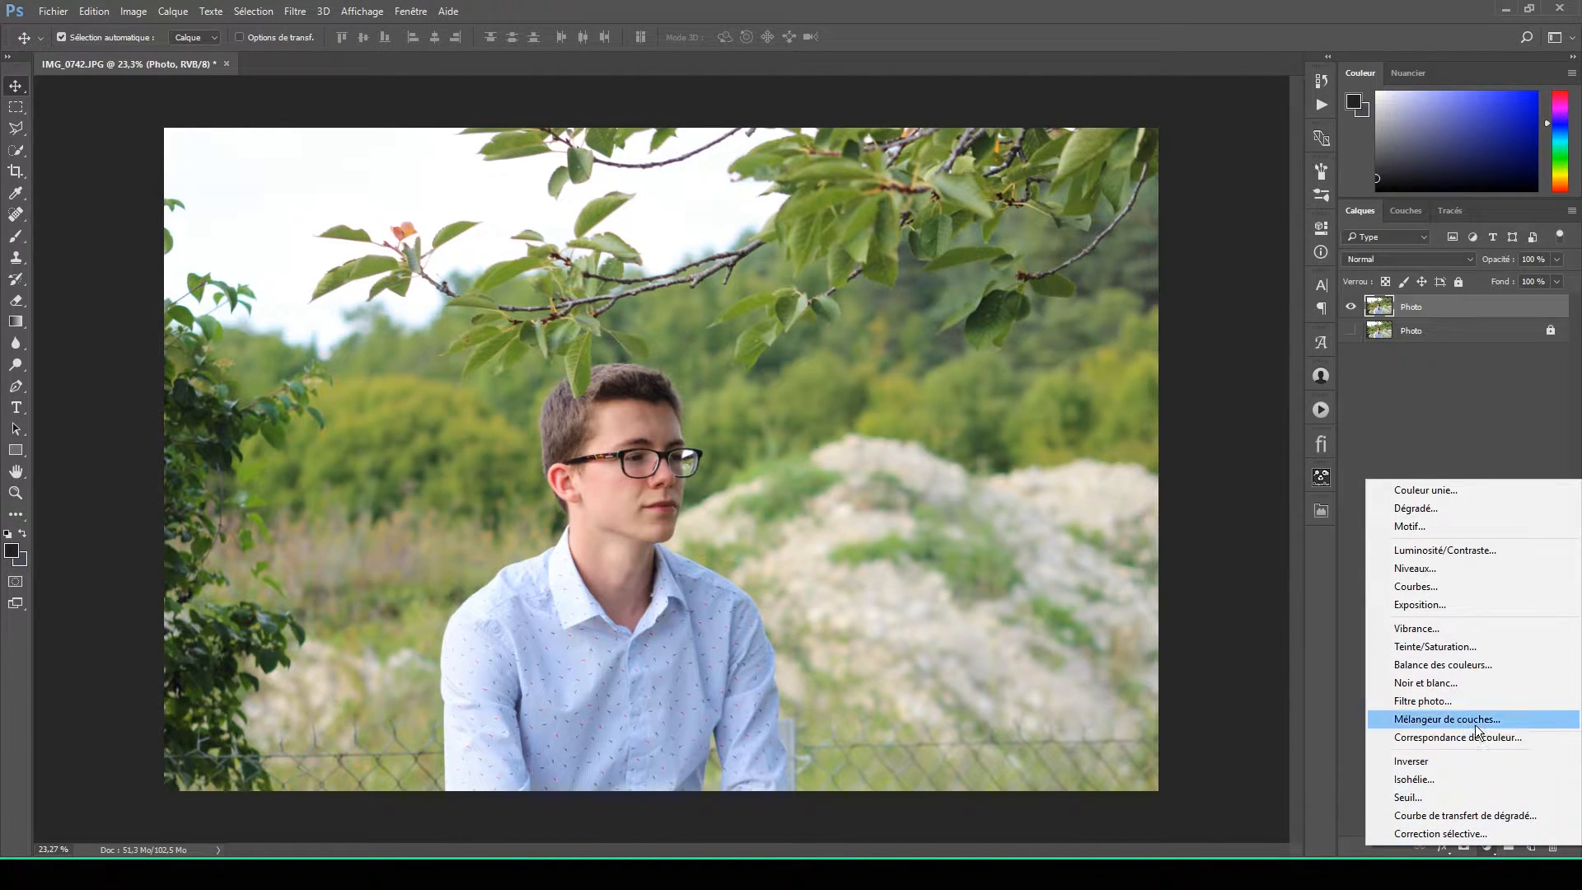
pyautogui.click(1465, 589)
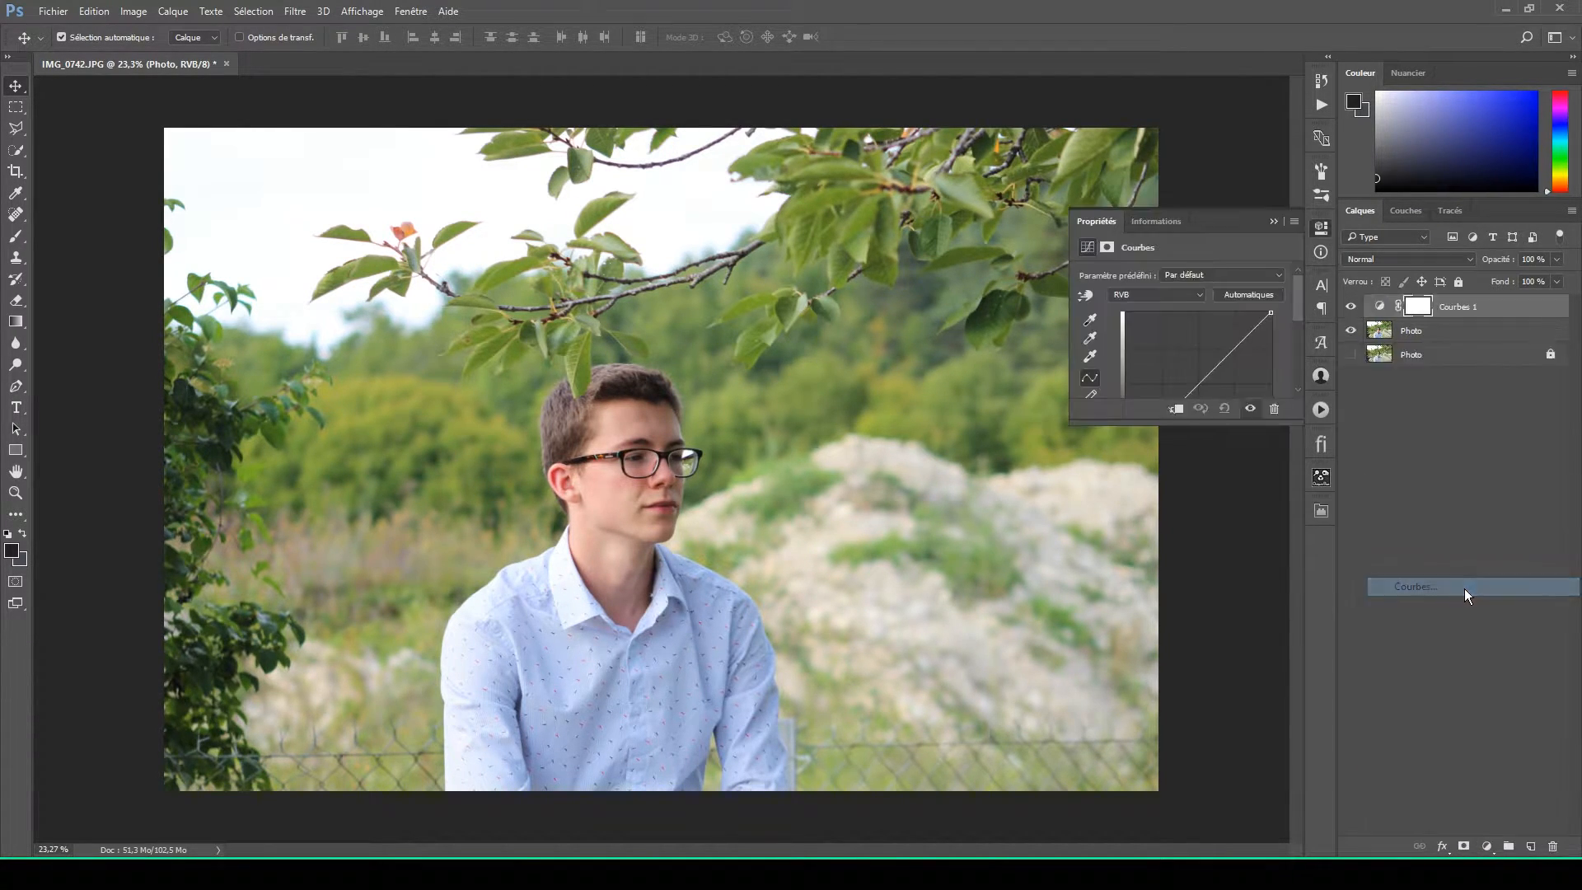
pyautogui.moveTo(1160, 423); pyautogui.dragTo(1158, 532)
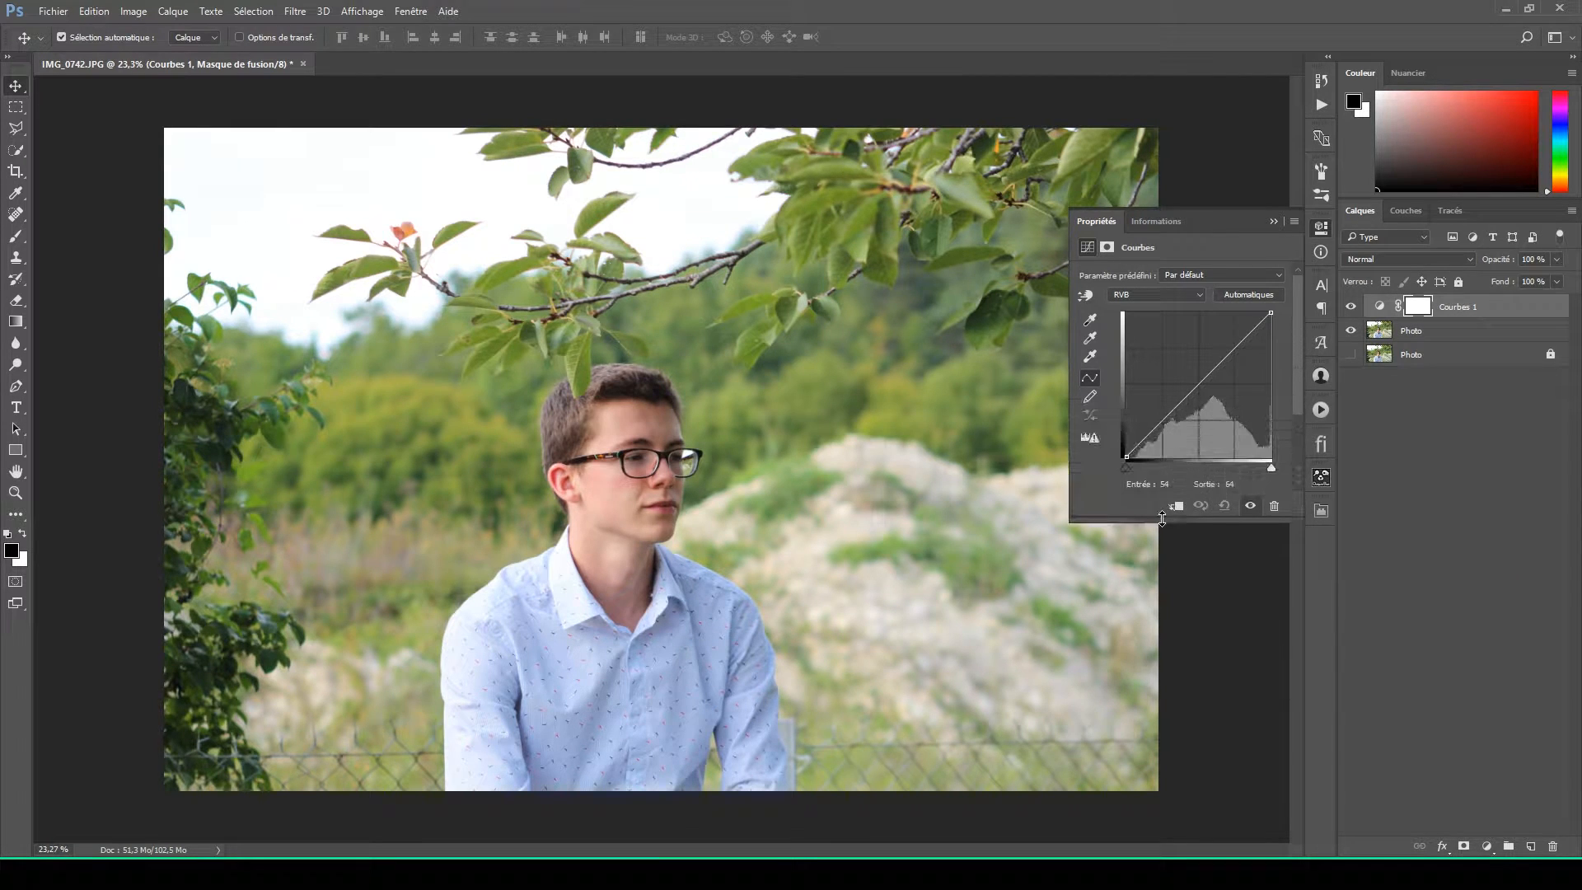
pyautogui.moveTo(1141, 445); pyautogui.dragTo(1148, 444)
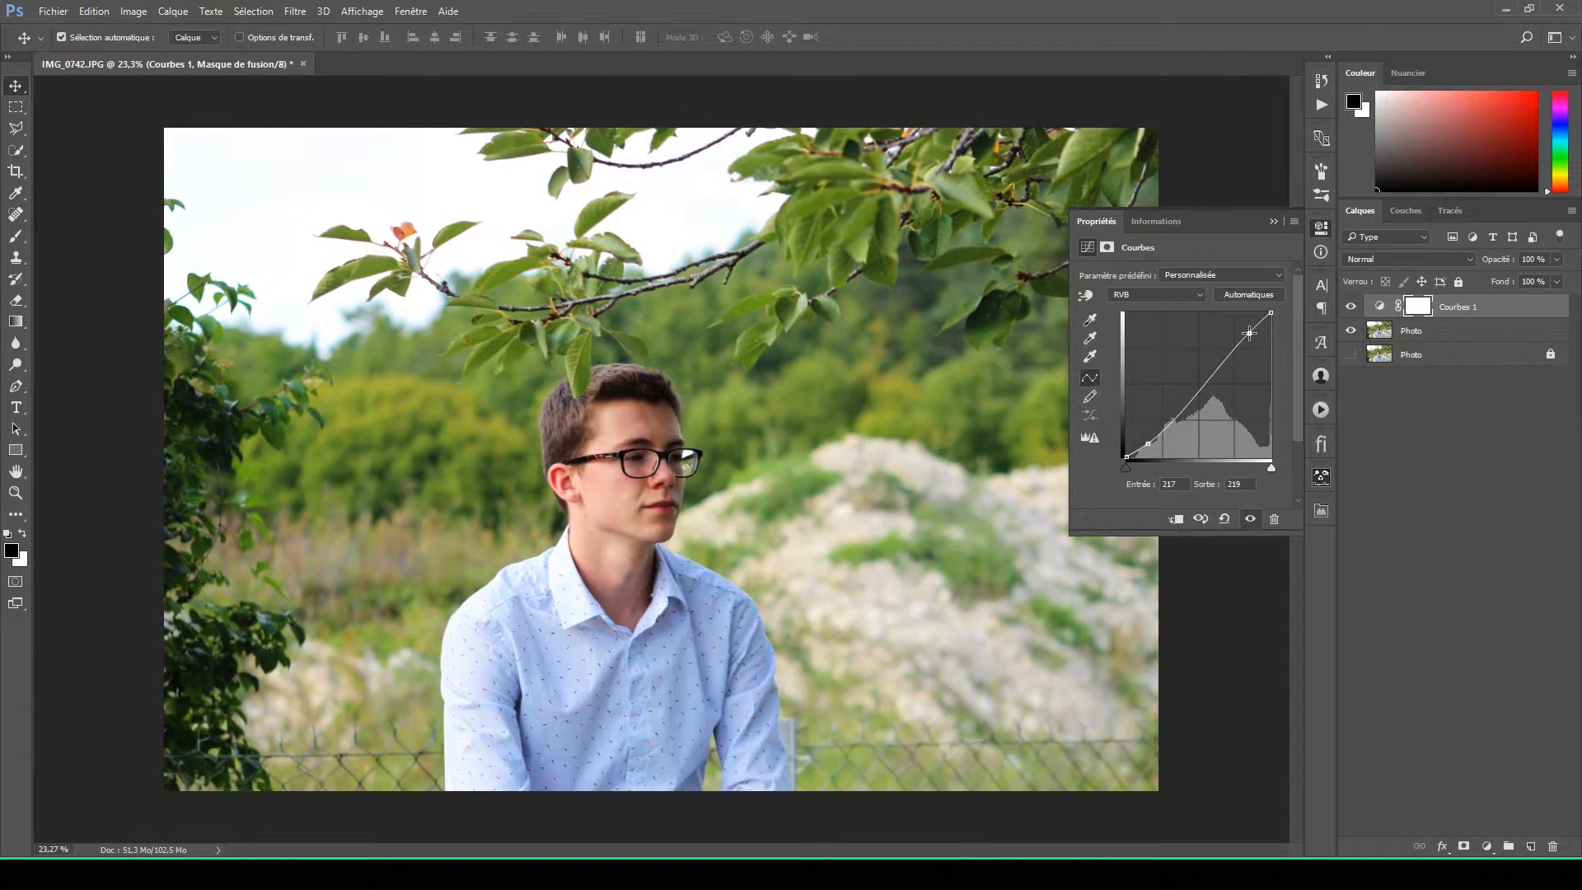
pyautogui.moveTo(1250, 333); pyautogui.dragTo(1245, 332)
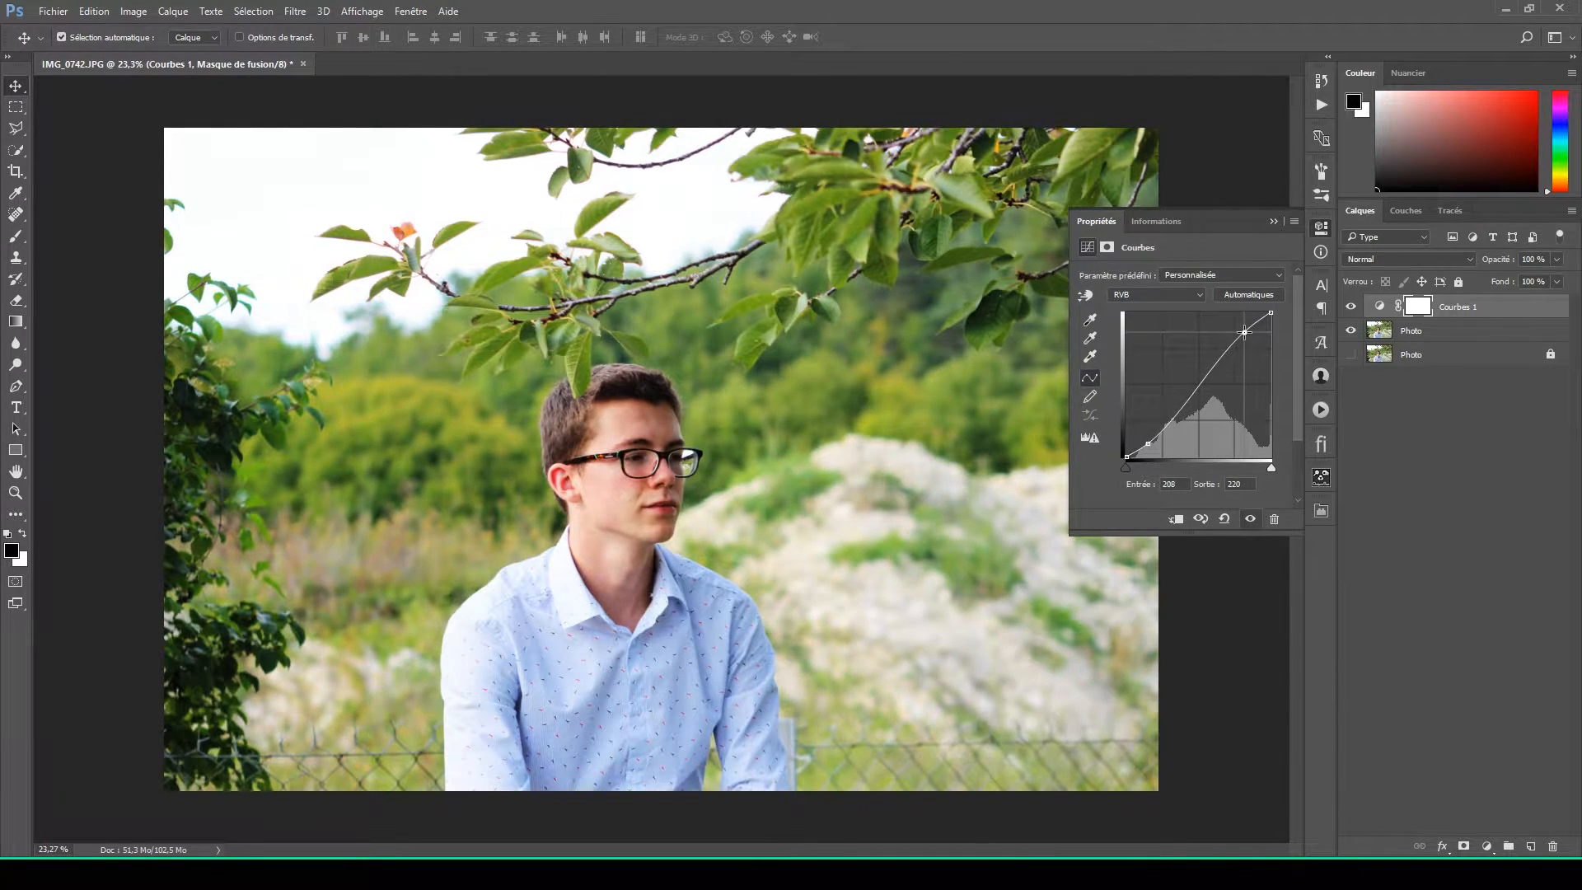
pyautogui.moveTo(1151, 443); pyautogui.dragTo(1154, 438)
# Step: Compare the photo with and without the Curves adjustment and fine-tune the curve's highlight point
pyautogui.click(1351, 307)
pyautogui.click(1351, 307)
pyautogui.click(1352, 307)
pyautogui.click(1351, 306)
pyautogui.click(1244, 332)
pyautogui.moveTo(1245, 332); pyautogui.dragTo(1244, 331)
pyautogui.click(1152, 440)
# Step: Add an Exposure adjustment layer and set its offset (Décalage) to +0.0167
pyautogui.click(1506, 838)
pyautogui.click(1487, 846)
pyautogui.click(1431, 602)
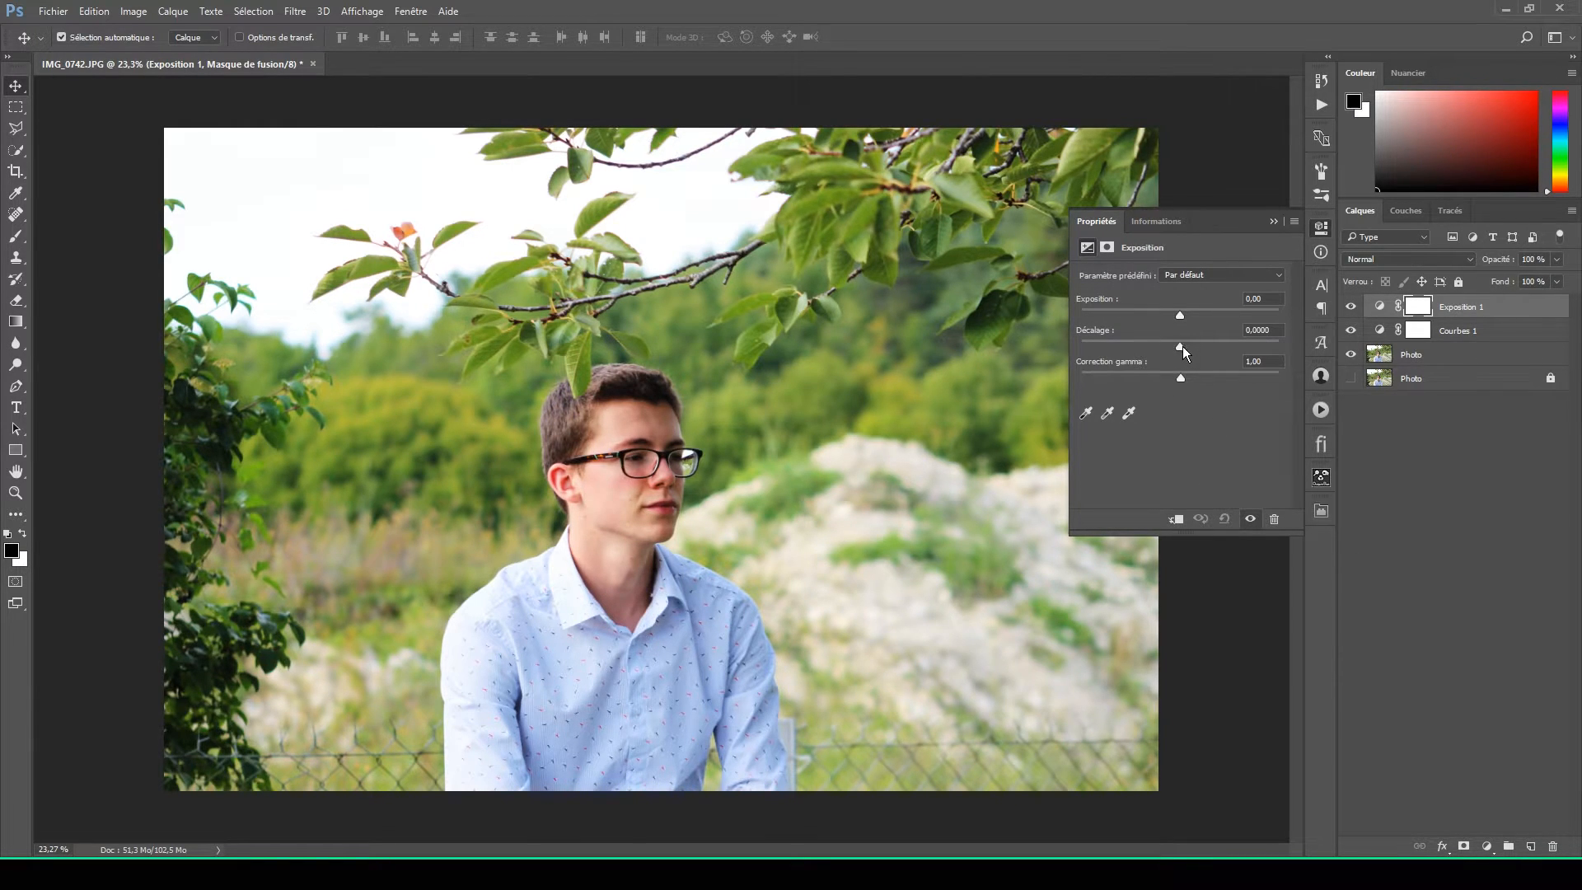
pyautogui.moveTo(1182, 345); pyautogui.dragTo(1183, 346)
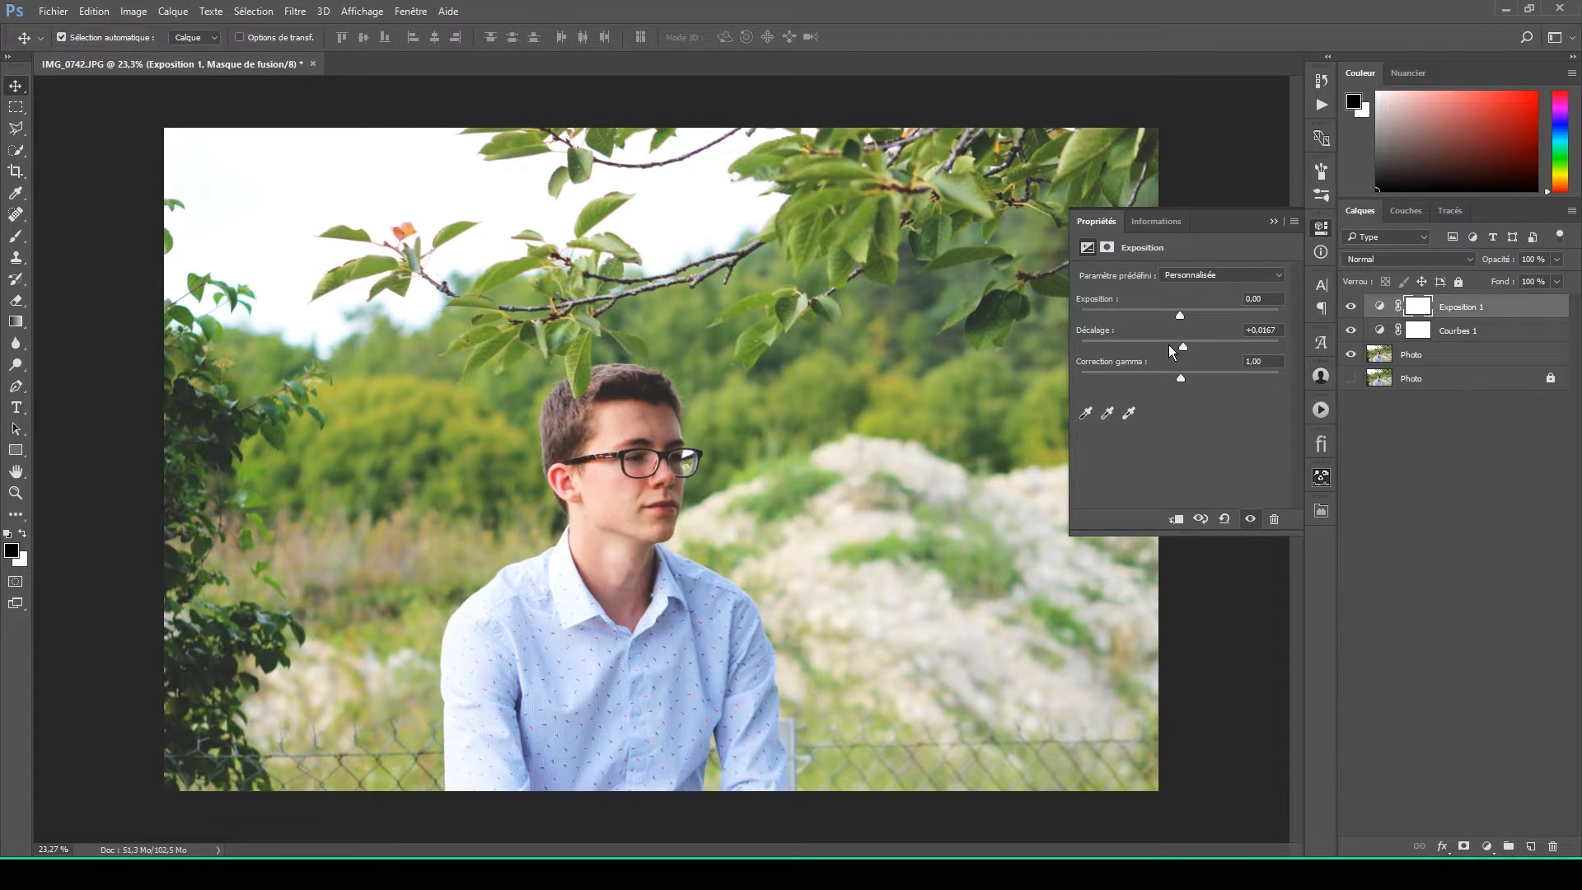
pyautogui.moveTo(1180, 345); pyautogui.dragTo(1185, 344)
pyautogui.click(1472, 572)
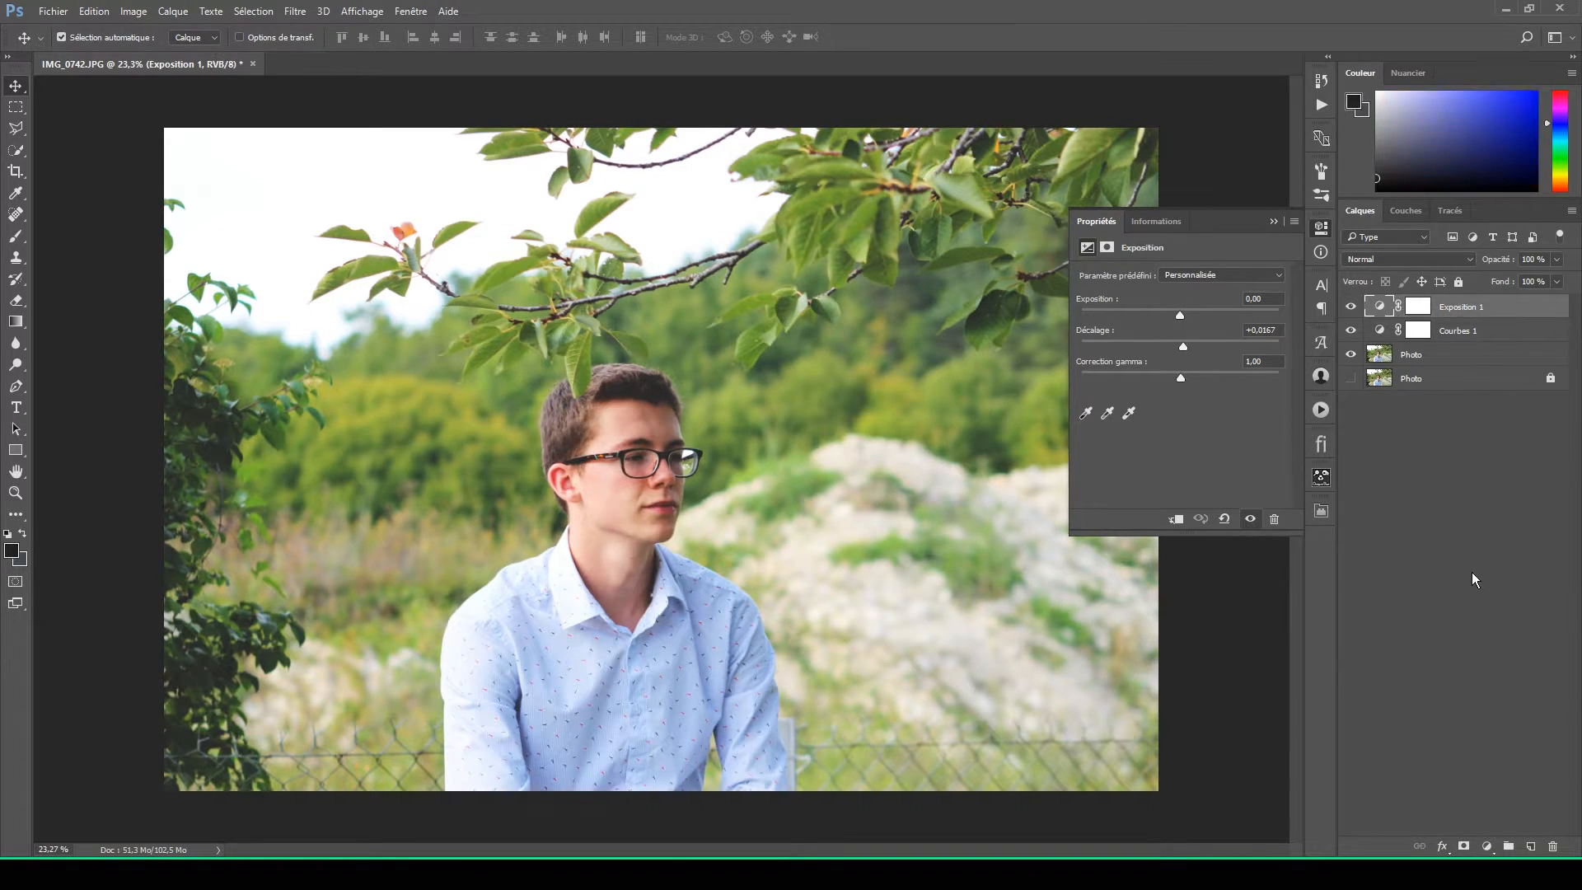
pyautogui.click(1268, 220)
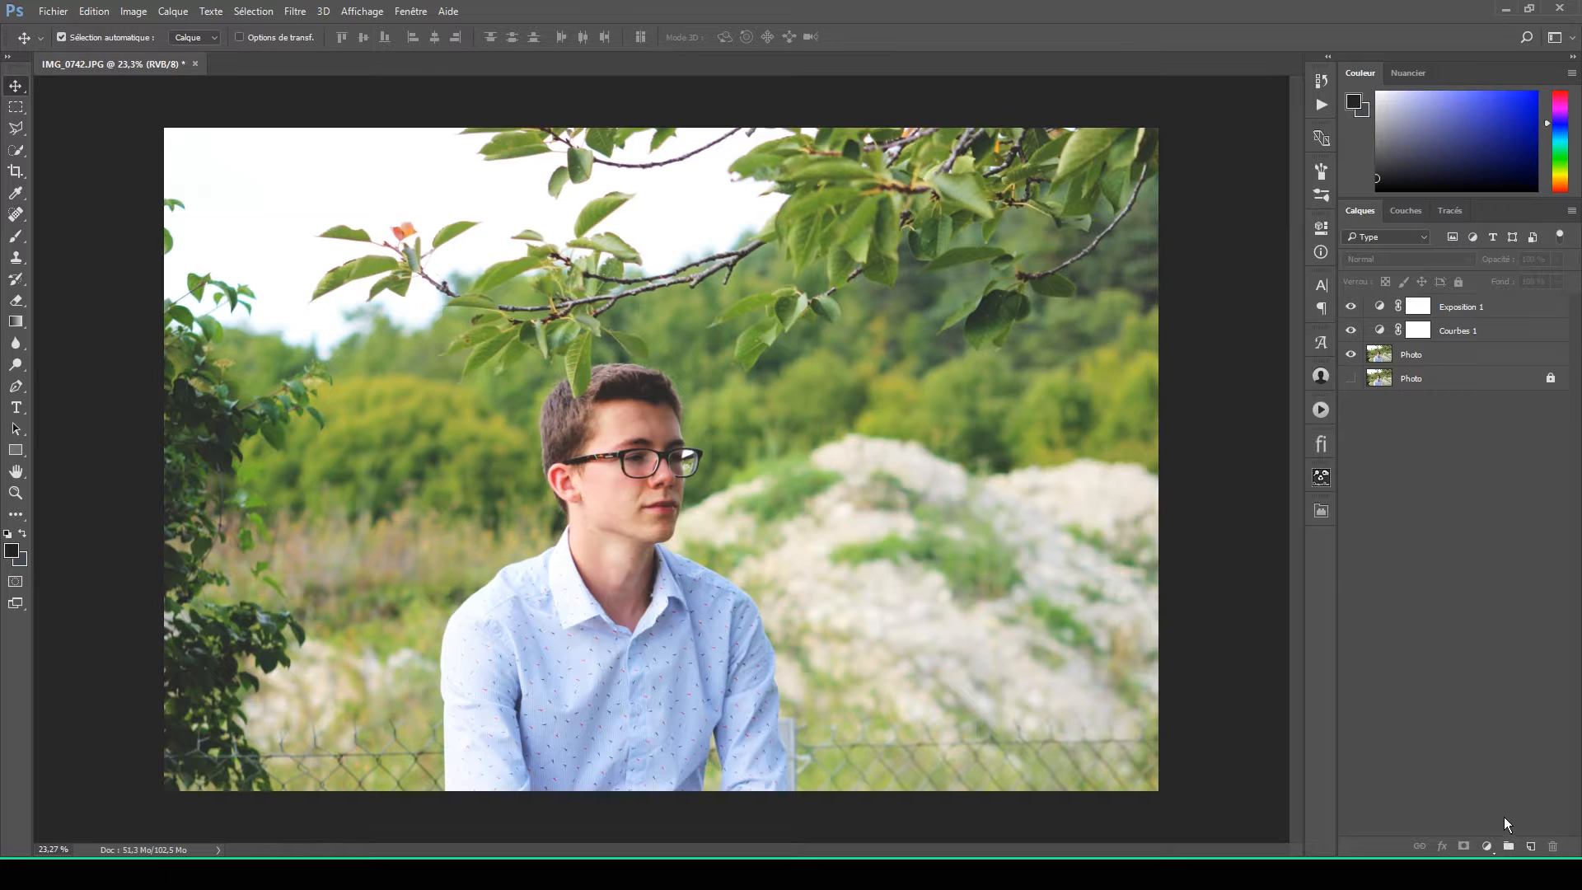
# Step: Add a Photo Filter adjustment layer with a bright blue custom colour and a density of 33%
pyautogui.click(1488, 846)
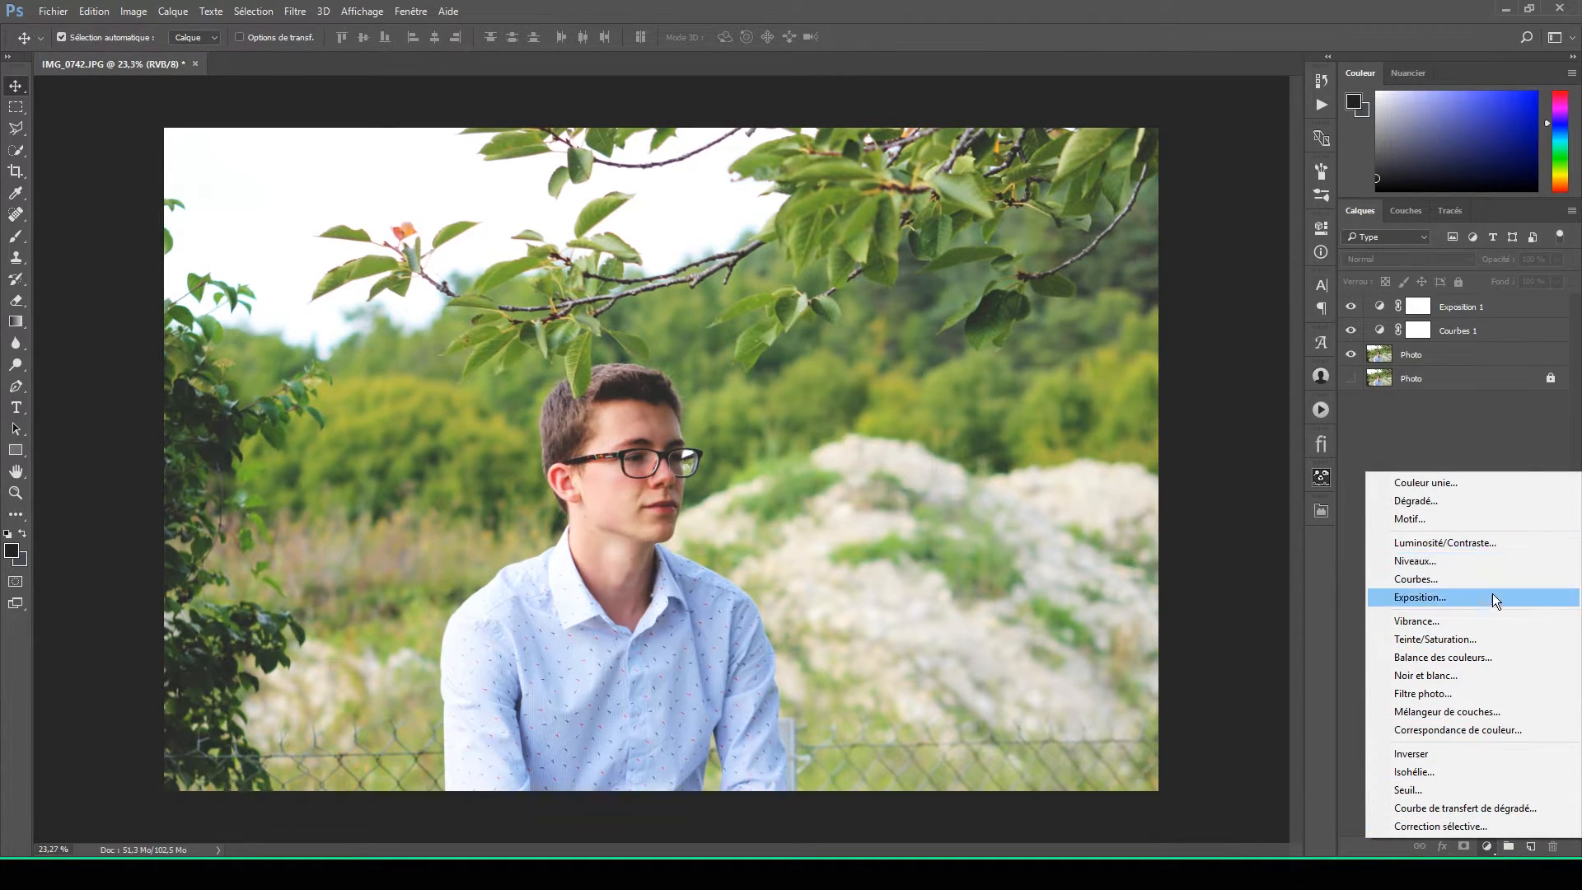
pyautogui.click(1486, 693)
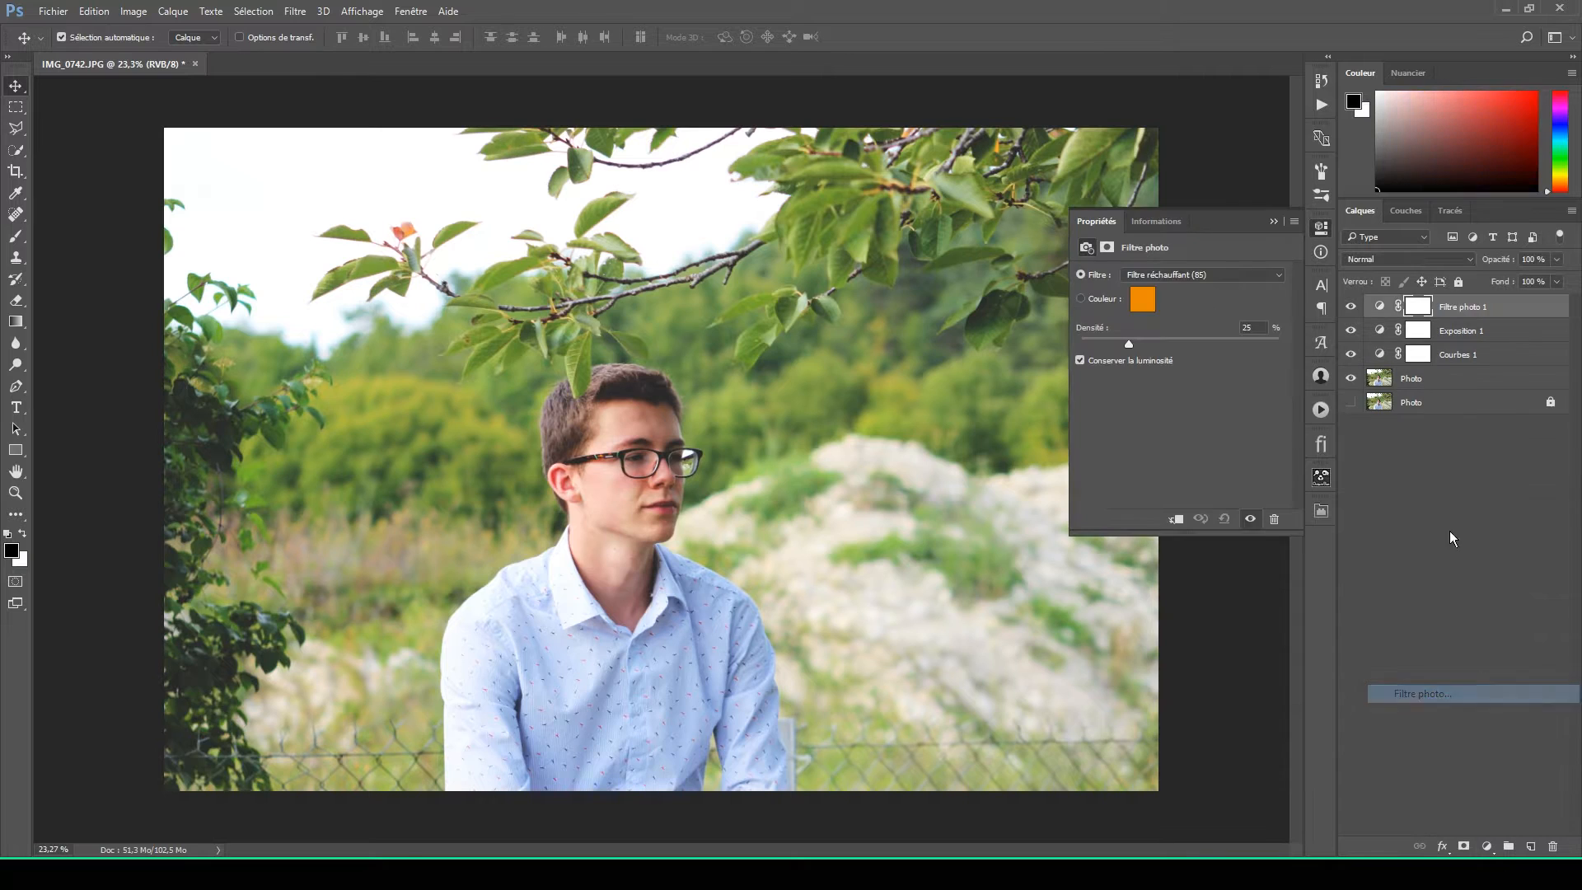
pyautogui.click(1145, 304)
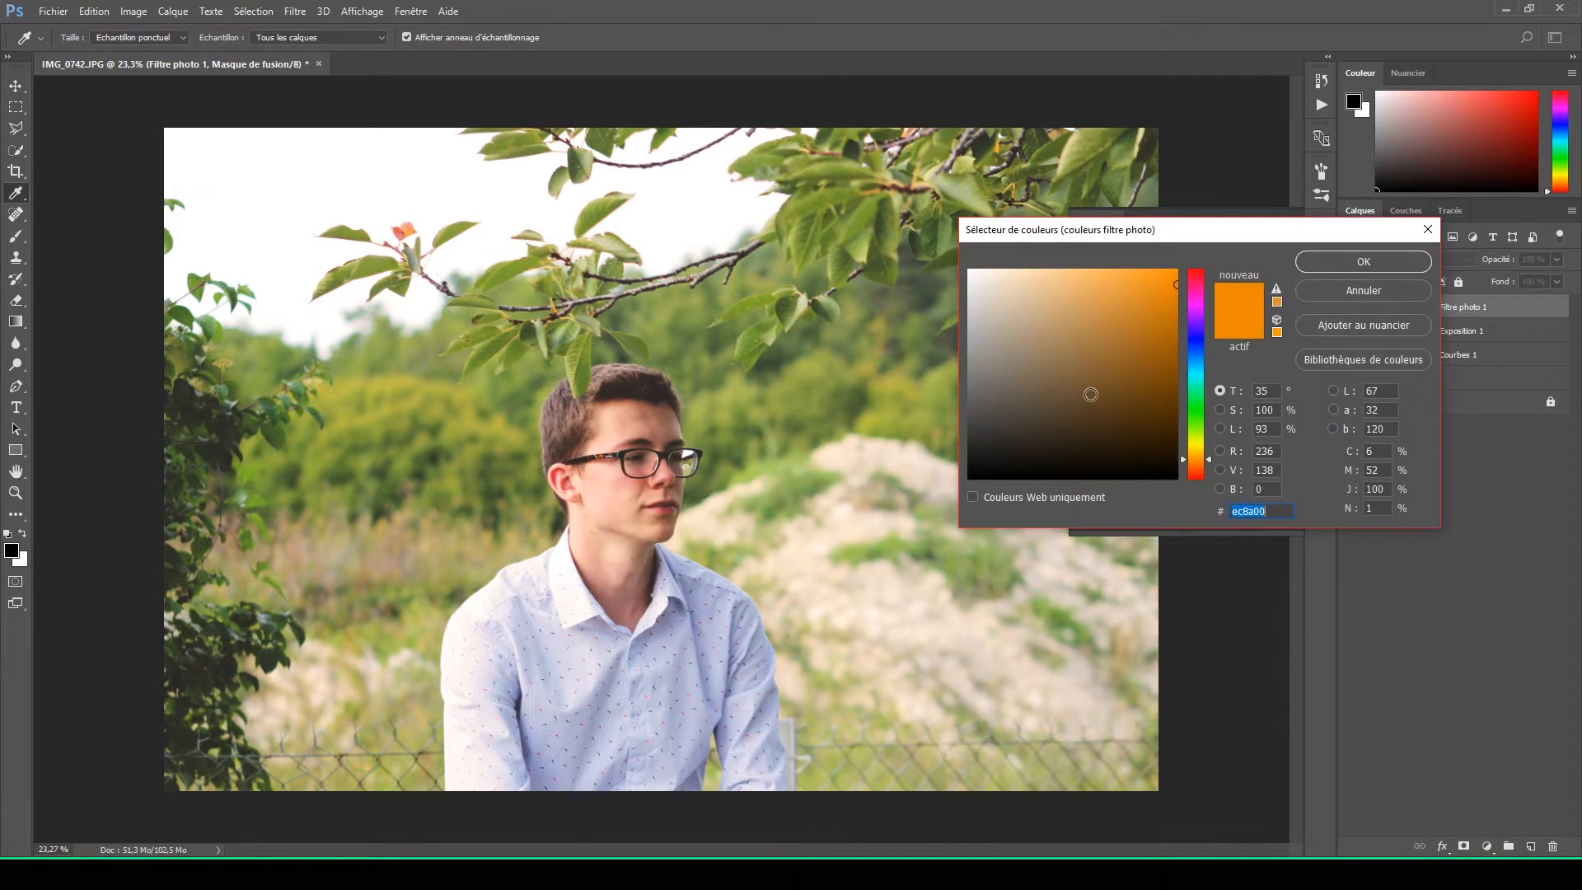
pyautogui.moveTo(1196, 394); pyautogui.dragTo(1203, 256)
pyautogui.click(1334, 266)
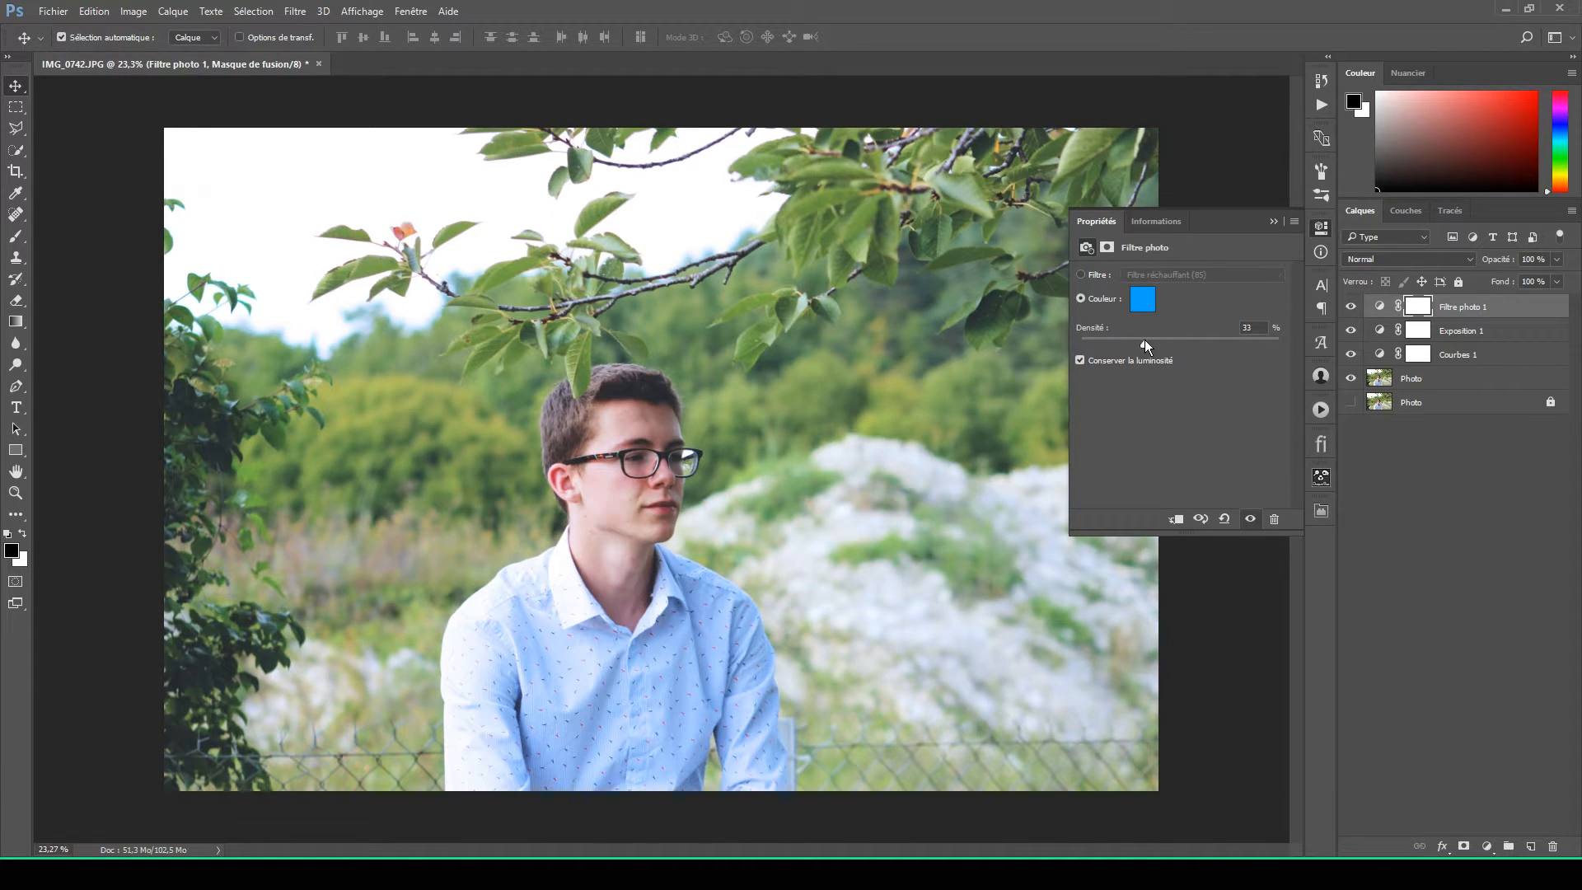
pyautogui.click(1498, 498)
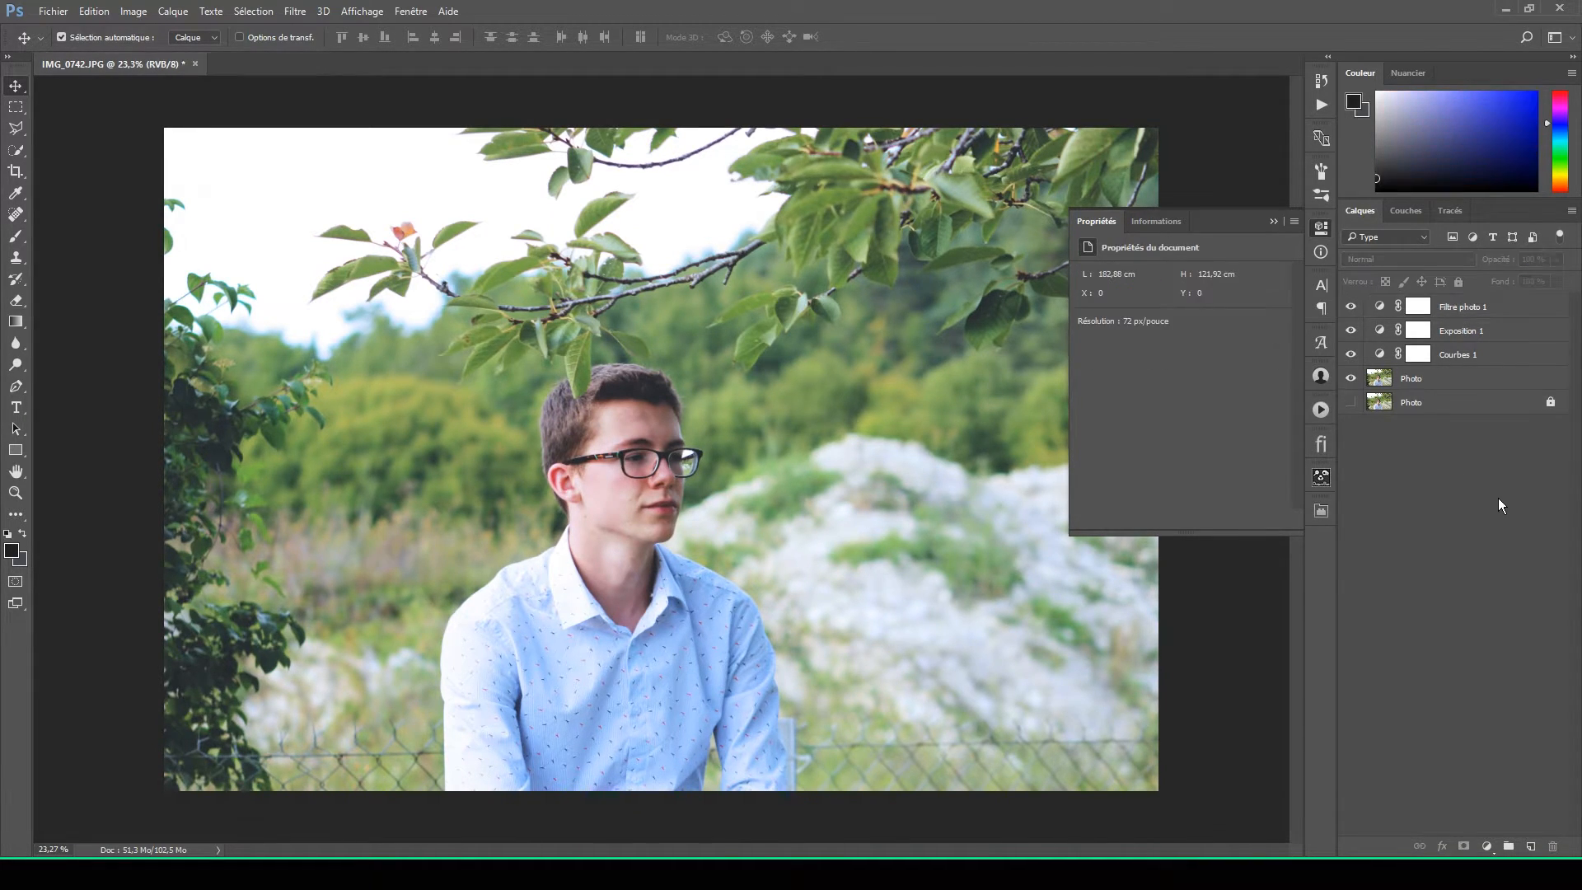
pyautogui.click(1267, 219)
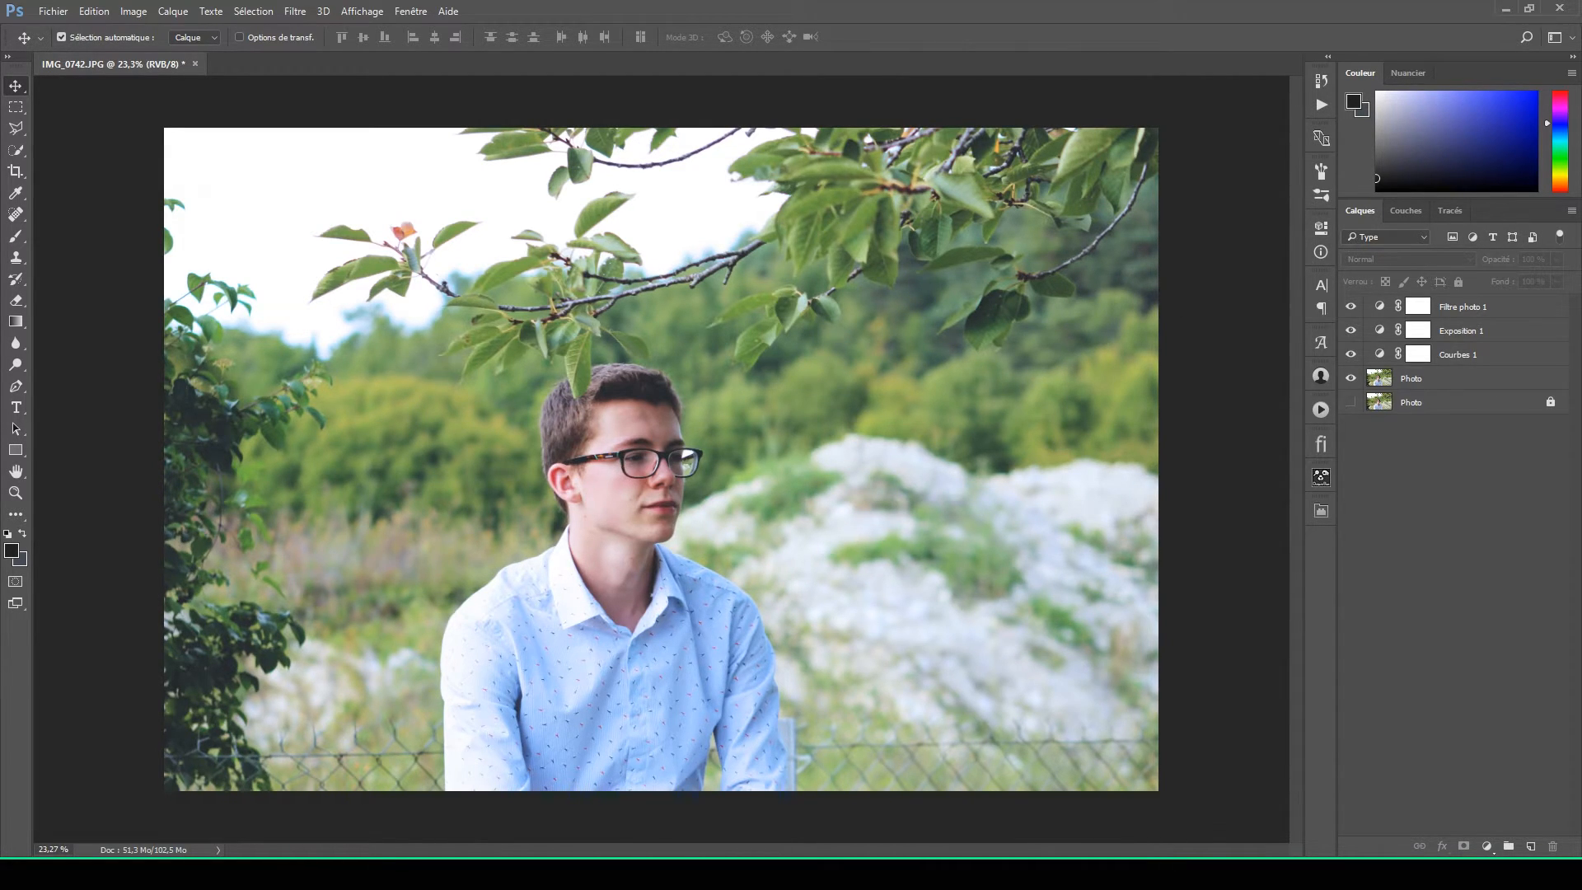
# Step: Switch to Chrome, browse the "sun flare png" image results, and place the downloaded golden_light.png into the Photoshop document
pyautogui.hotkey('alt', 'Tab')
pyautogui.moveTo(833, 112); pyautogui.dragTo(1108, 161)
pyautogui.click(374, 170)
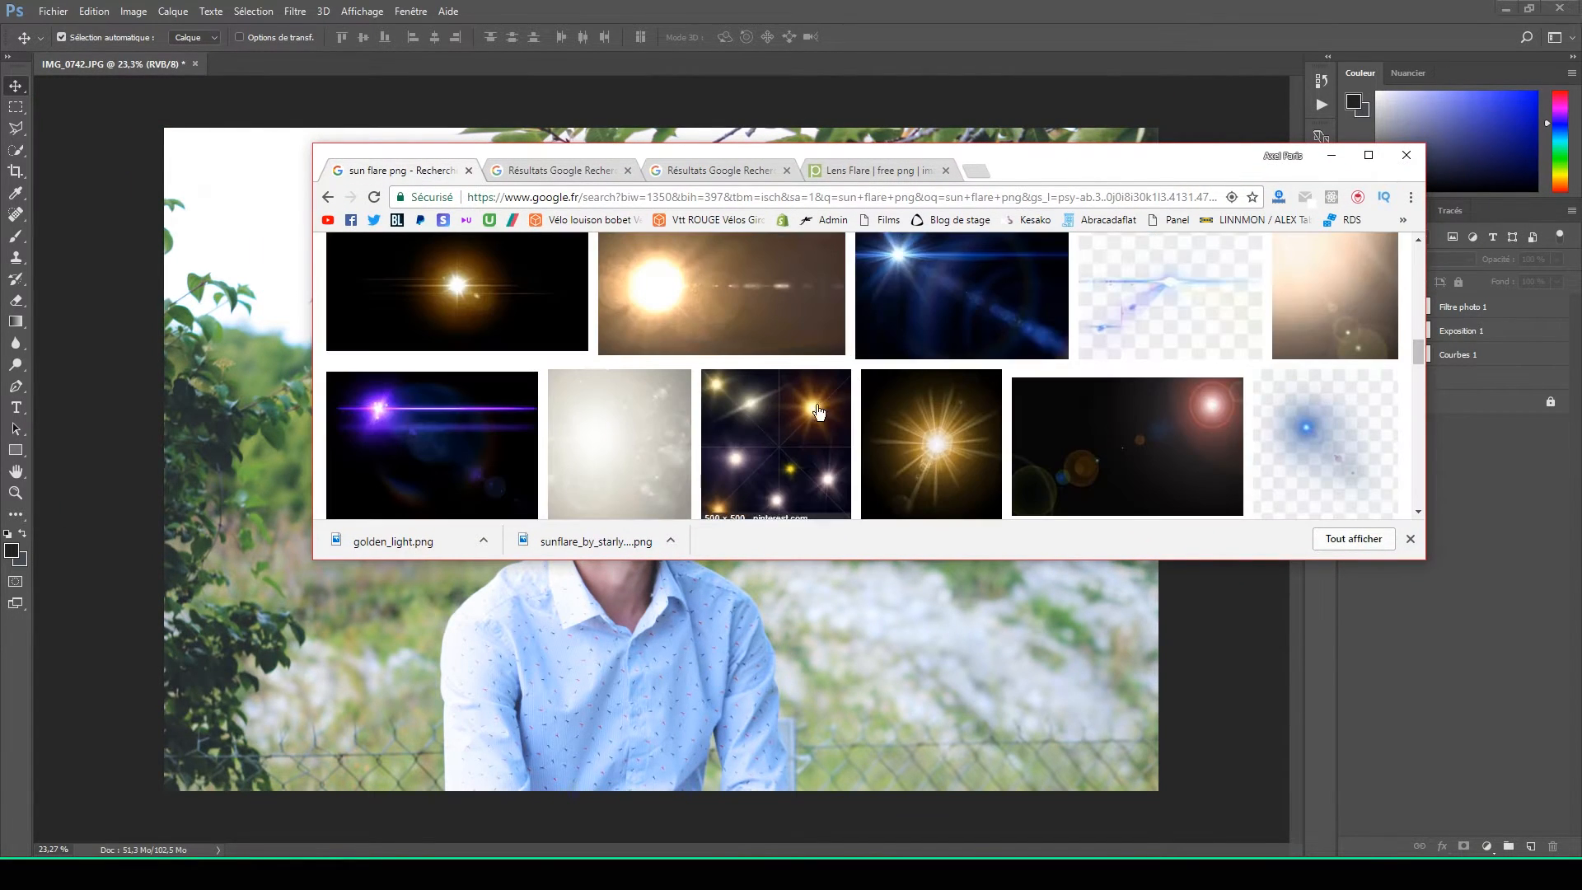
pyautogui.scroll(10, 824, 407)
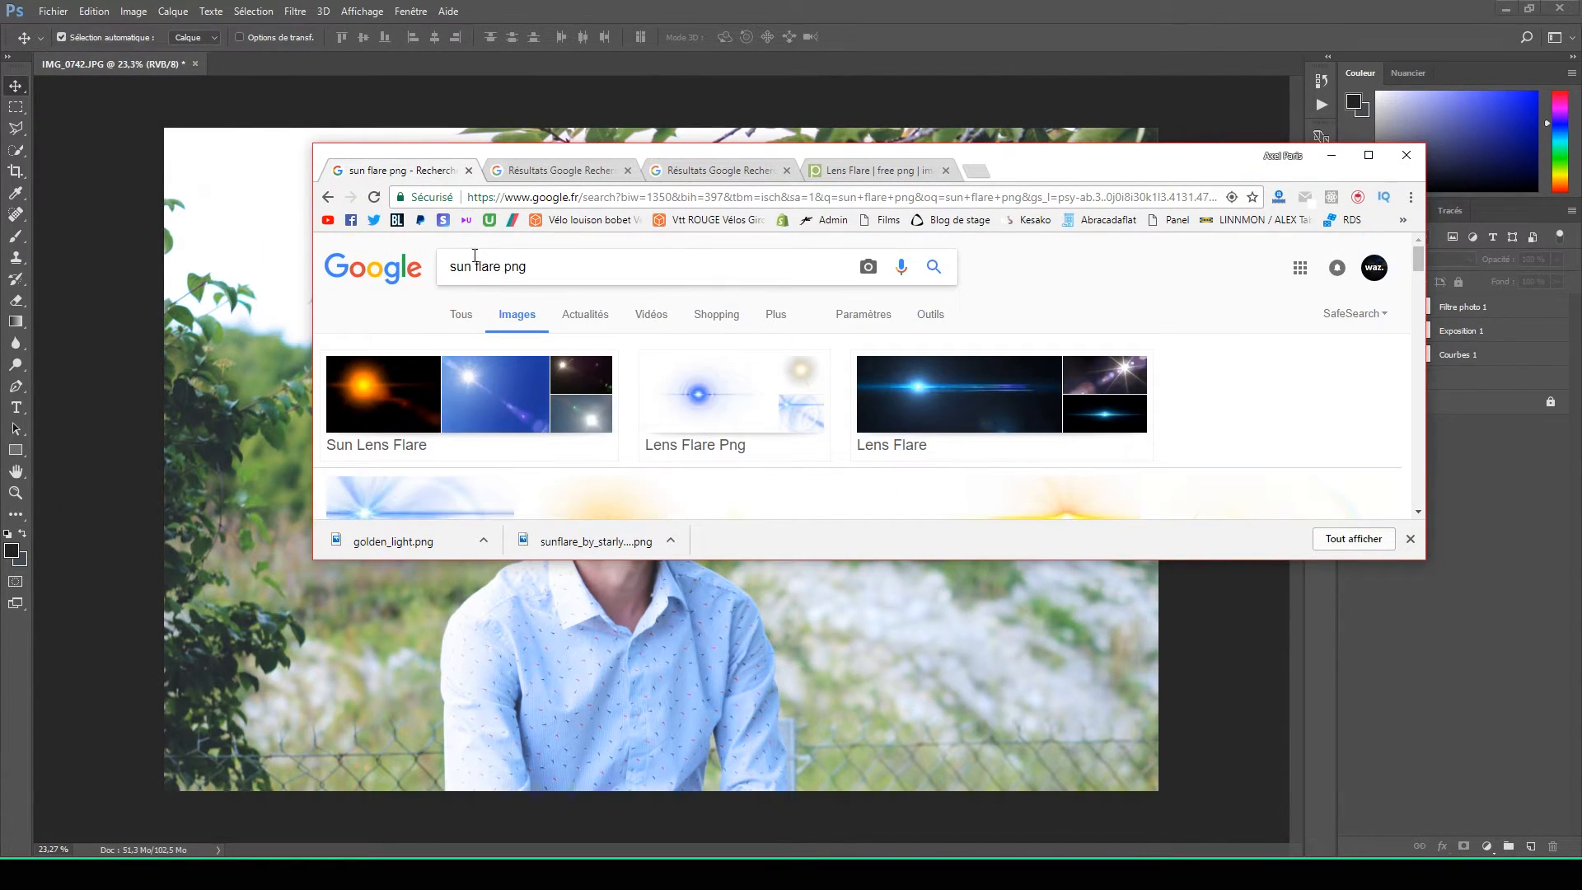
pyautogui.moveTo(452, 267); pyautogui.dragTo(568, 259)
pyautogui.scroll(-3, 801, 363)
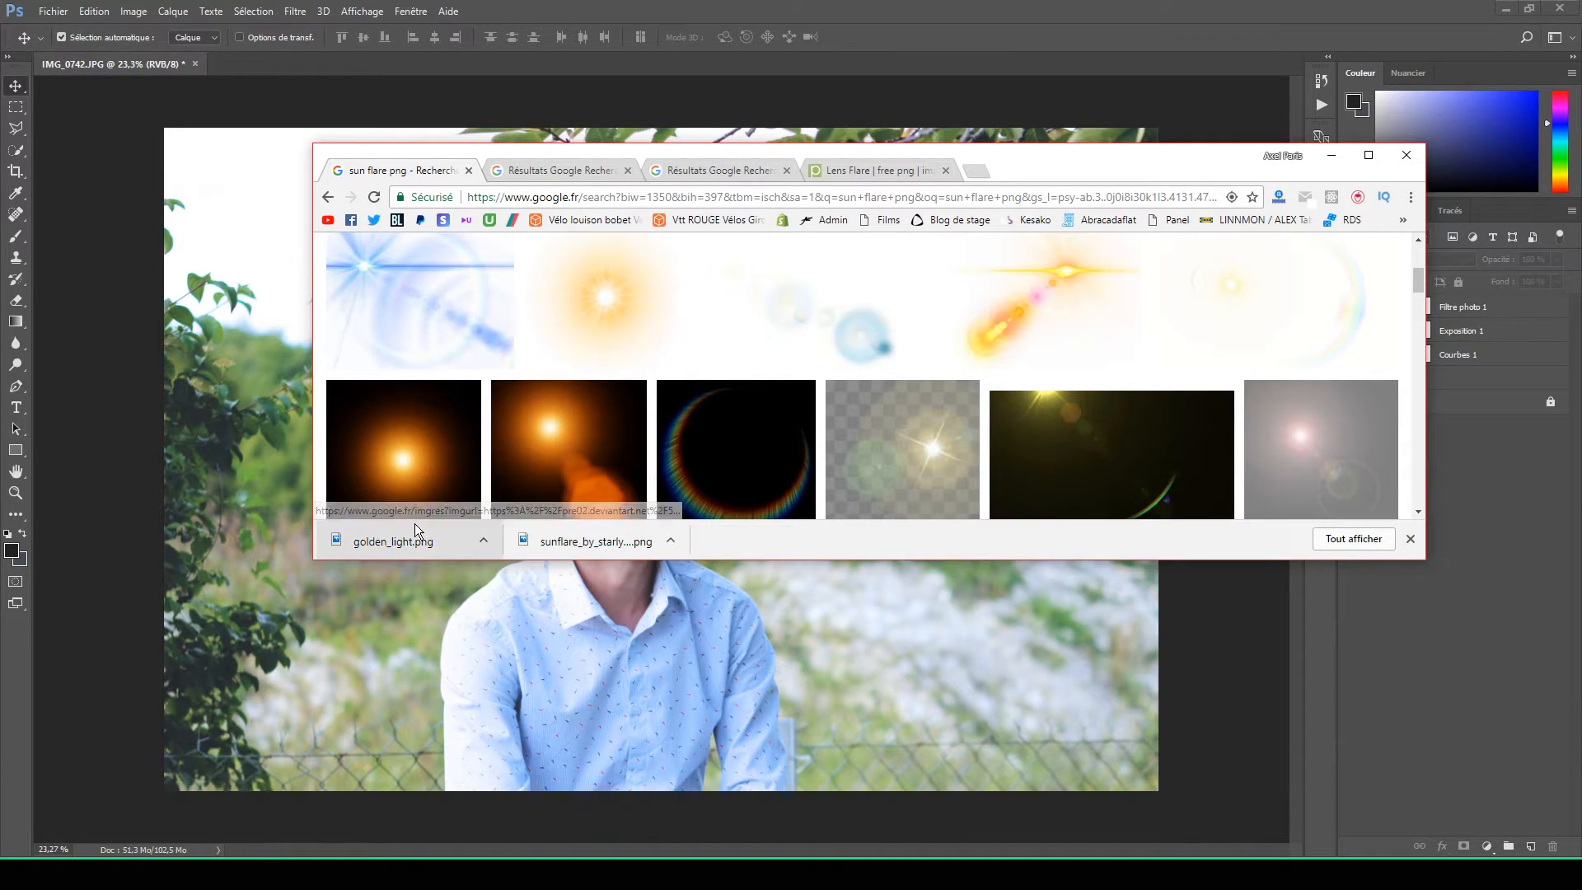
pyautogui.moveTo(420, 552); pyautogui.dragTo(657, 664)
# Step: Enlarge the golden_light flare to about 614% and position it so its rainbow arc crosses the photo's left half
pyautogui.moveTo(729, 452); pyautogui.dragTo(403, 221)
pyautogui.hotkey('ctrl', '-')
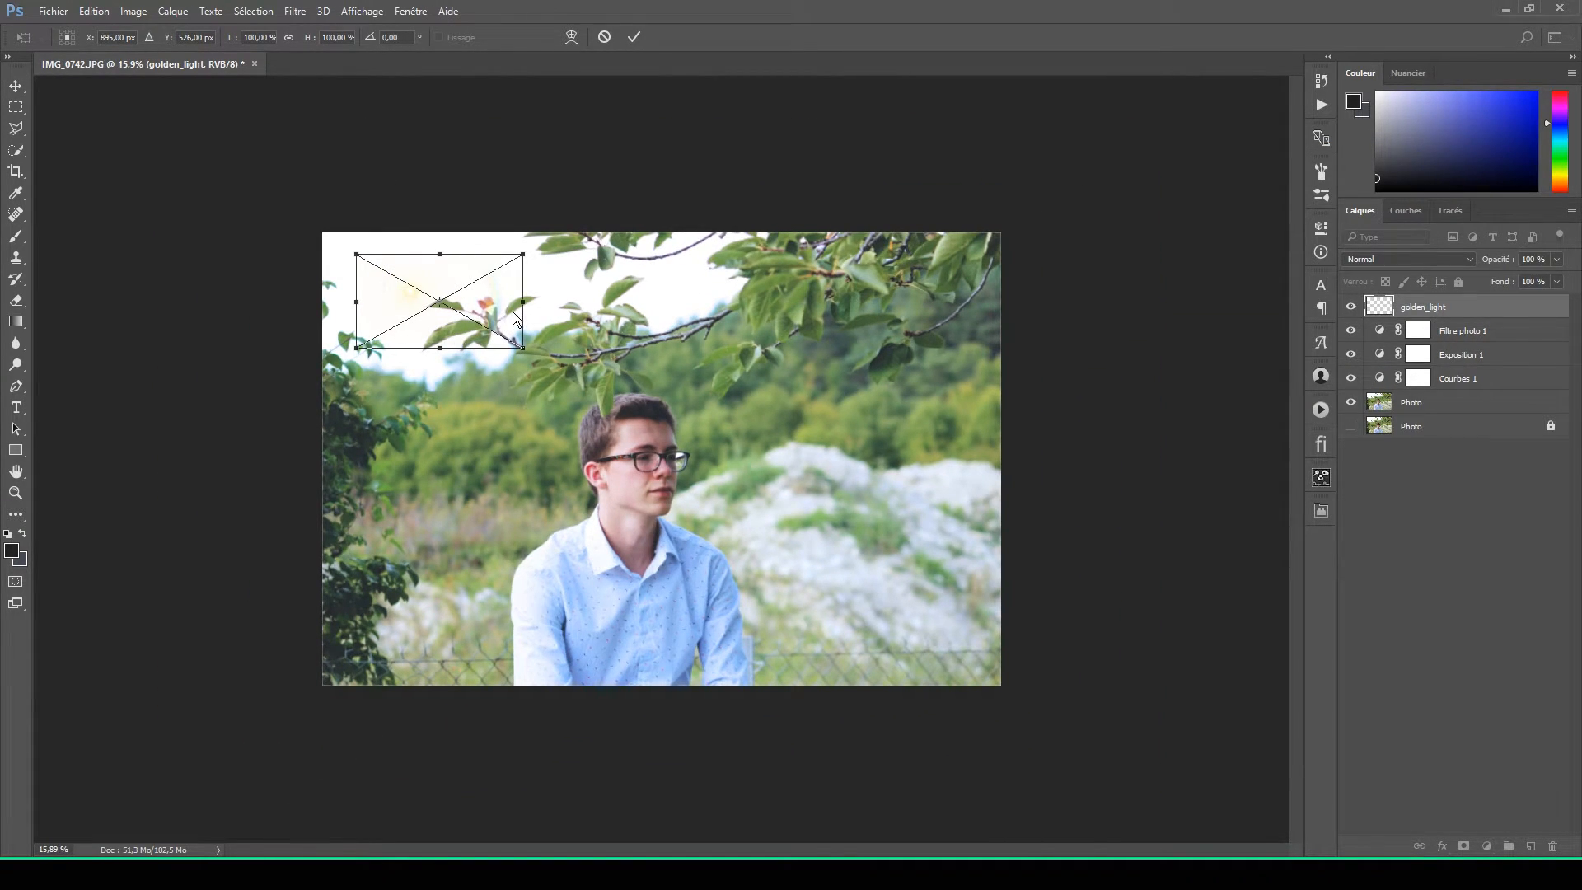
pyautogui.moveTo(523, 347); pyautogui.dragTo(1071, 824)
pyautogui.moveTo(876, 523); pyautogui.dragTo(504, 445)
pyautogui.moveTo(695, 560); pyautogui.dragTo(729, 700)
pyautogui.moveTo(519, 532); pyautogui.dragTo(470, 519)
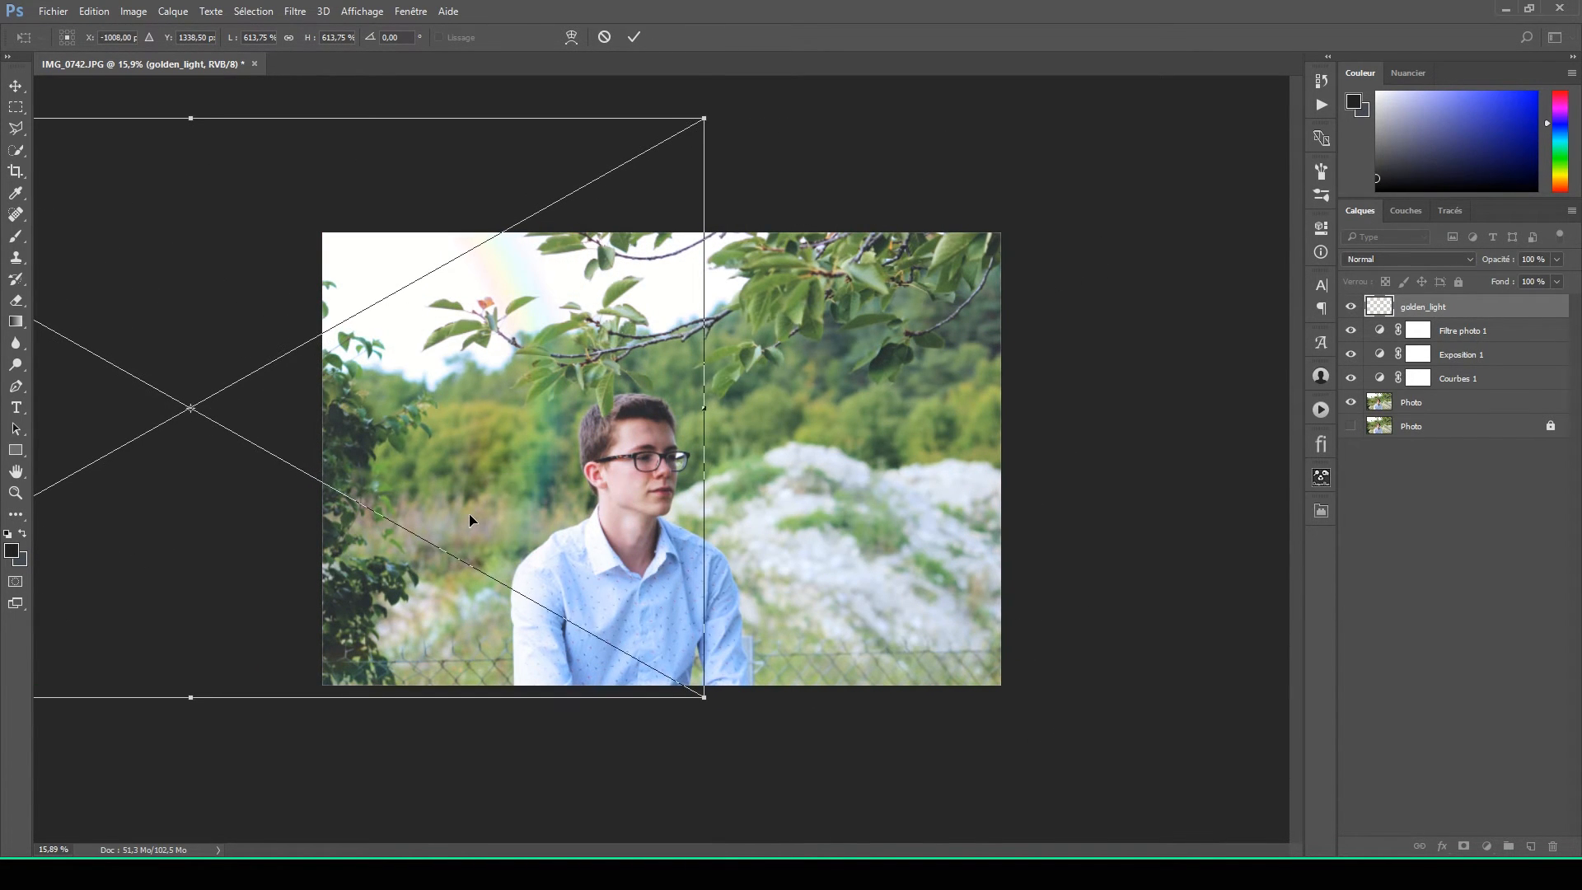
pyautogui.press('Return')
# Step: Scale the golden_light flare down to about 531%, shift it further left over the photo, and set its layer opacity to 79%
pyautogui.hotkey('ctrl', 't')
pyautogui.moveTo(703, 696); pyautogui.dragTo(565, 618)
pyautogui.moveTo(429, 444); pyautogui.dragTo(477, 488)
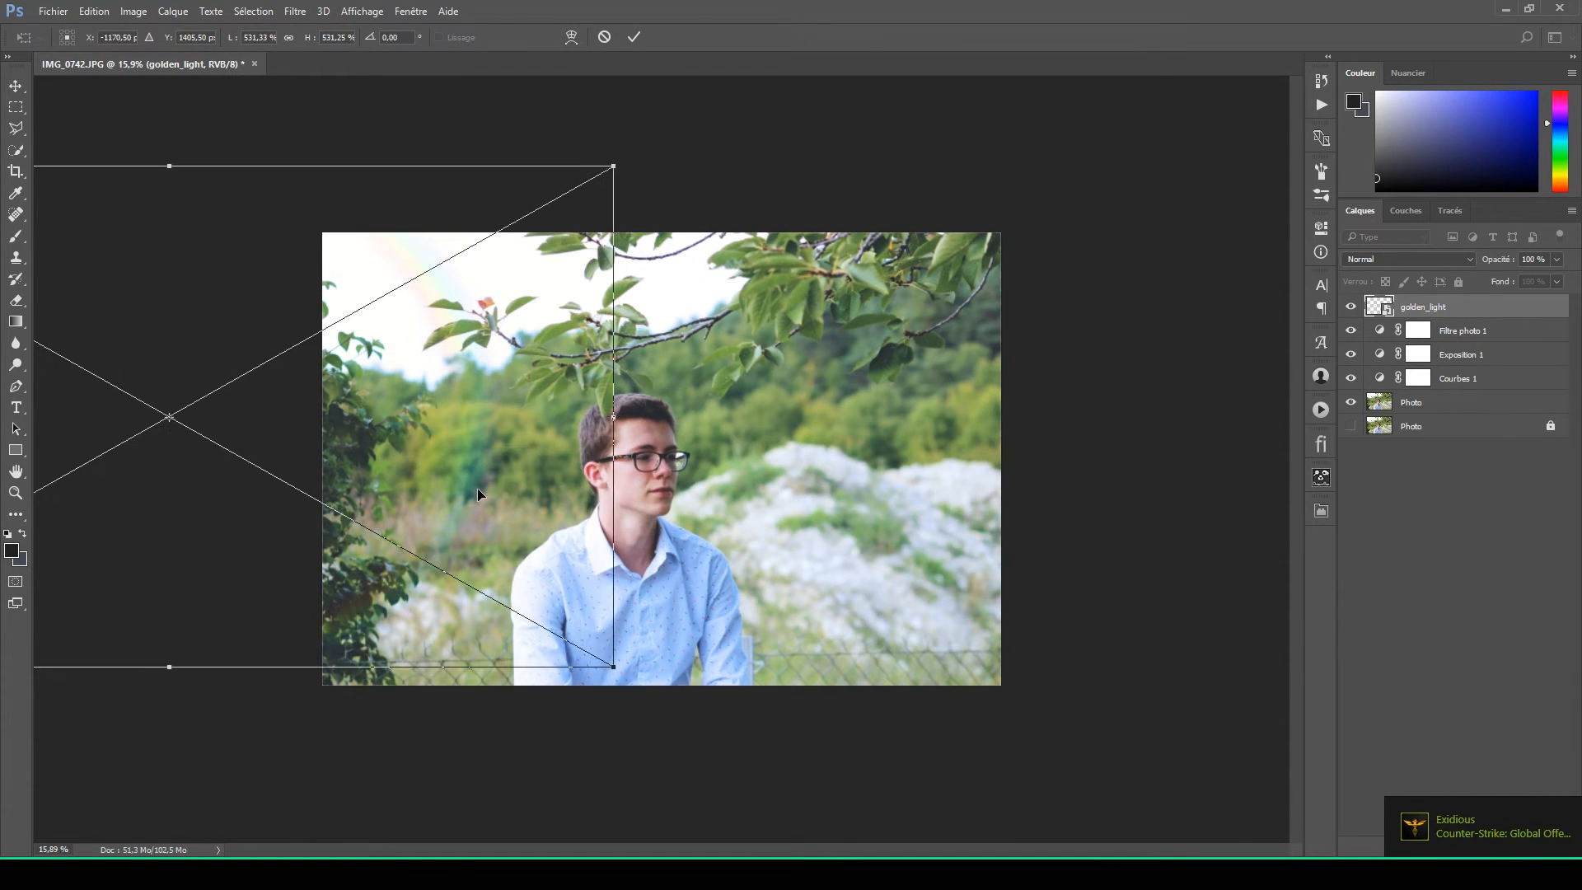
pyautogui.press('Return')
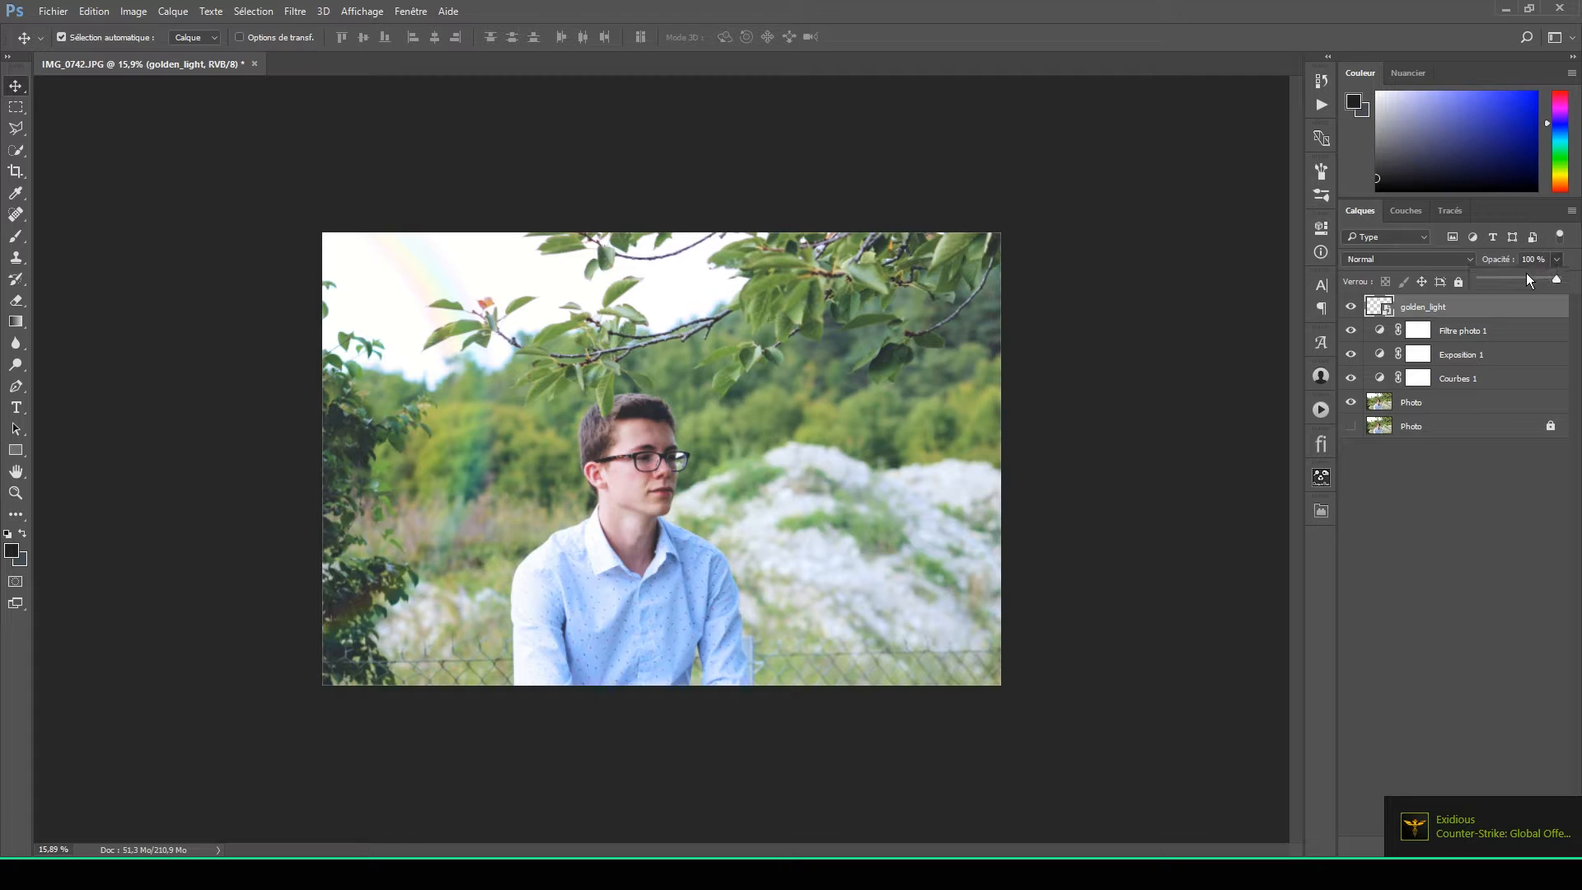
pyautogui.moveTo(1526, 274); pyautogui.dragTo(1520, 278)
pyautogui.click(1544, 280)
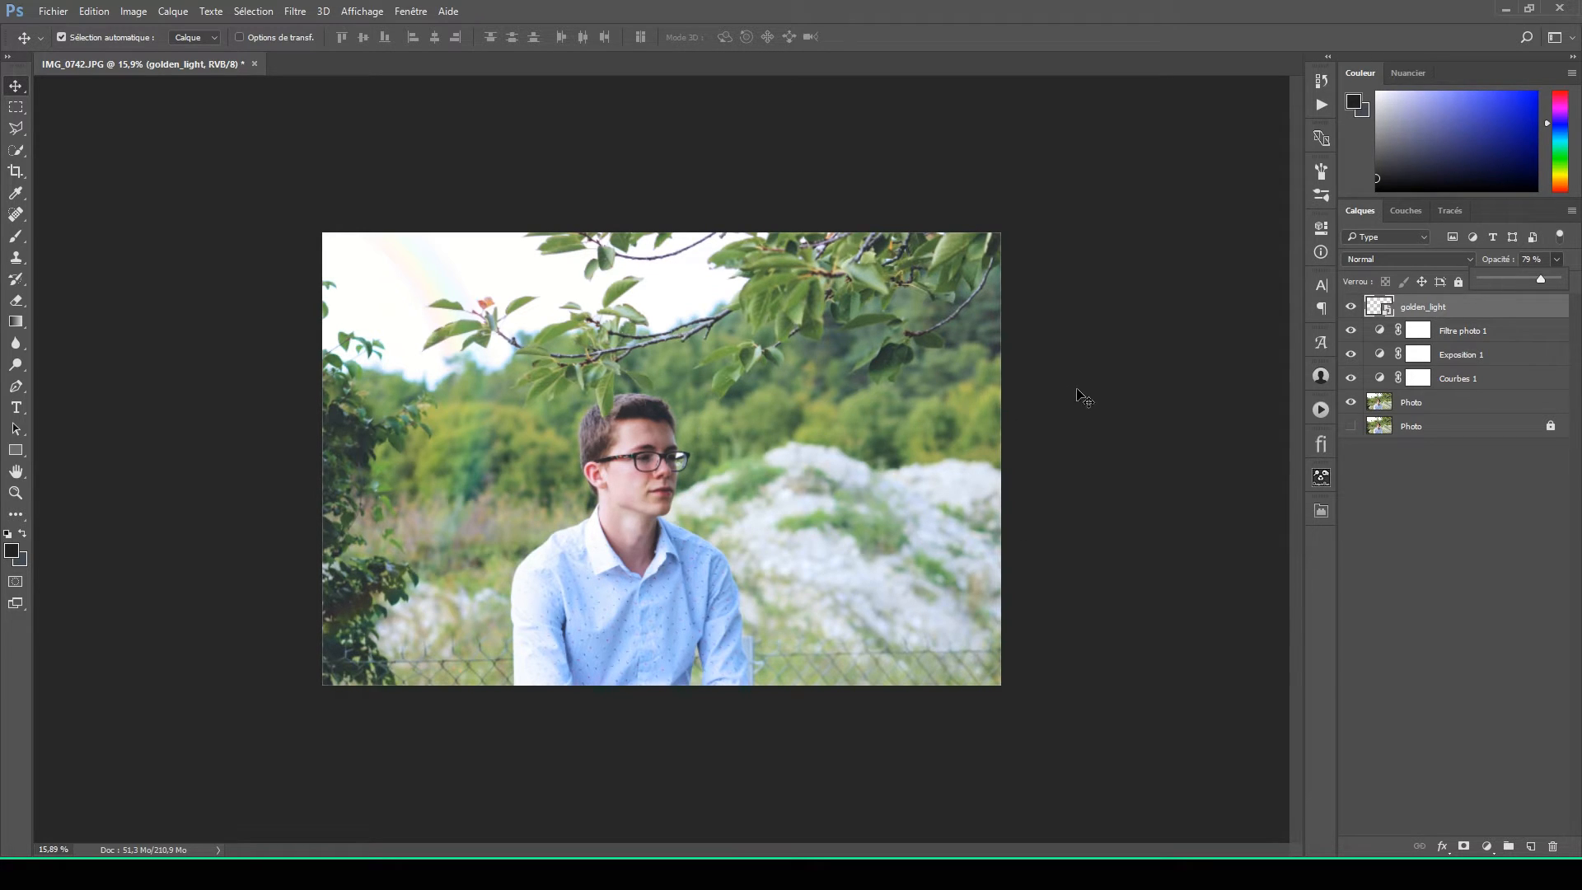
# Step: Create a new layer above golden_light and fill it with a very dark grey foreground colour
pyautogui.click(1532, 848)
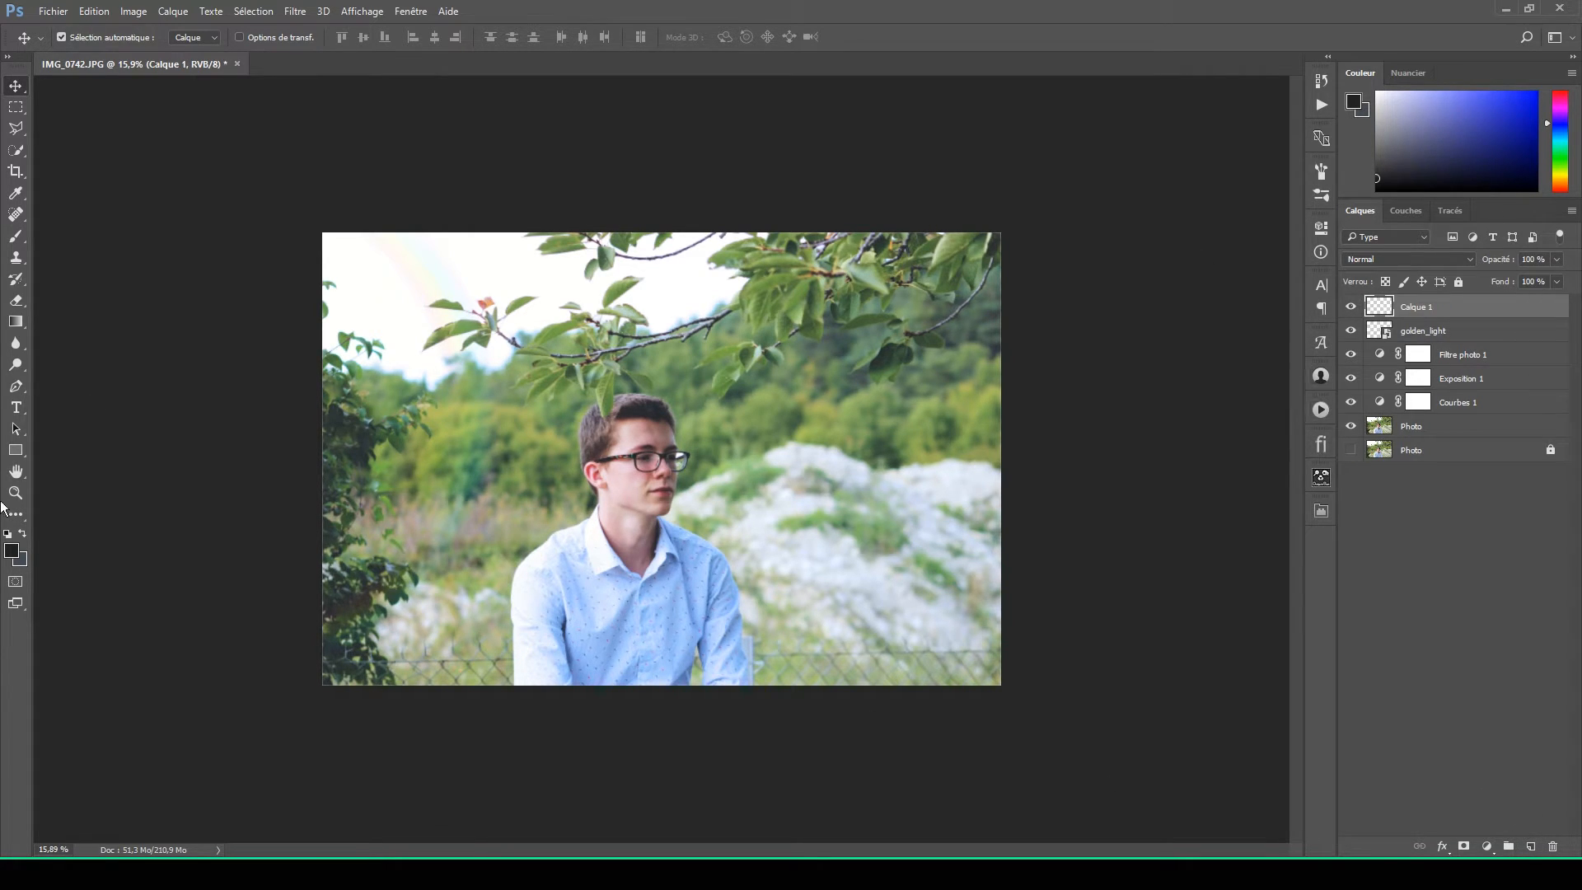
pyautogui.click(10, 551)
pyautogui.moveTo(1032, 452)
pyautogui.mouseDown()
pyautogui.moveTo(939, 456)
pyautogui.moveTo(995, 466)
pyautogui.moveTo(951, 476)
pyautogui.moveTo(939, 459)
pyautogui.moveTo(972, 429)
pyautogui.mouseUp()
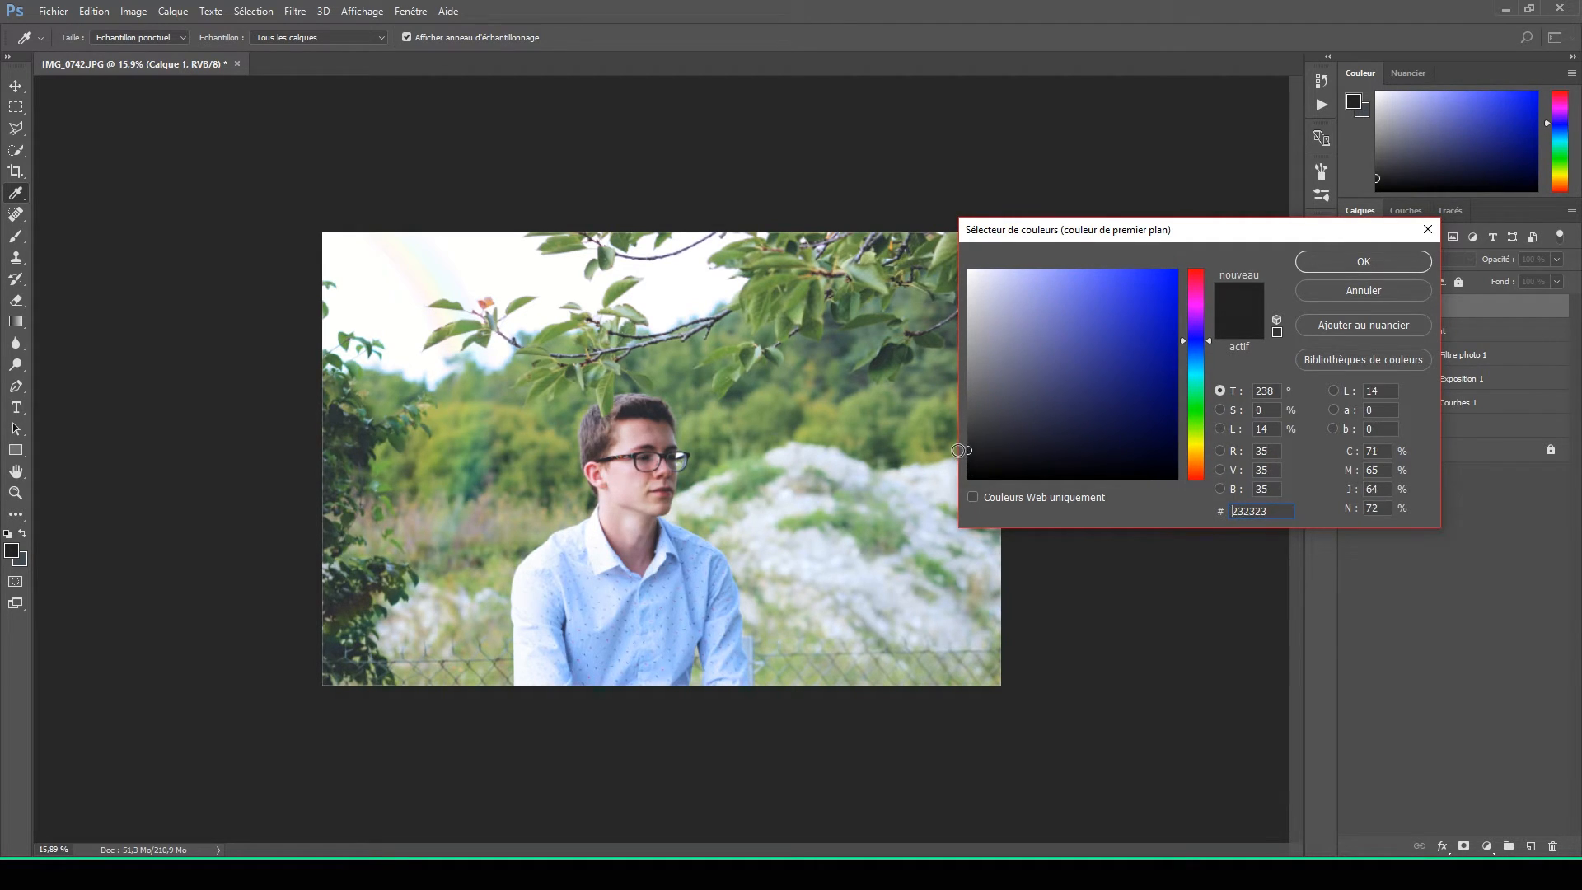
pyautogui.click(1335, 265)
pyautogui.press('v')
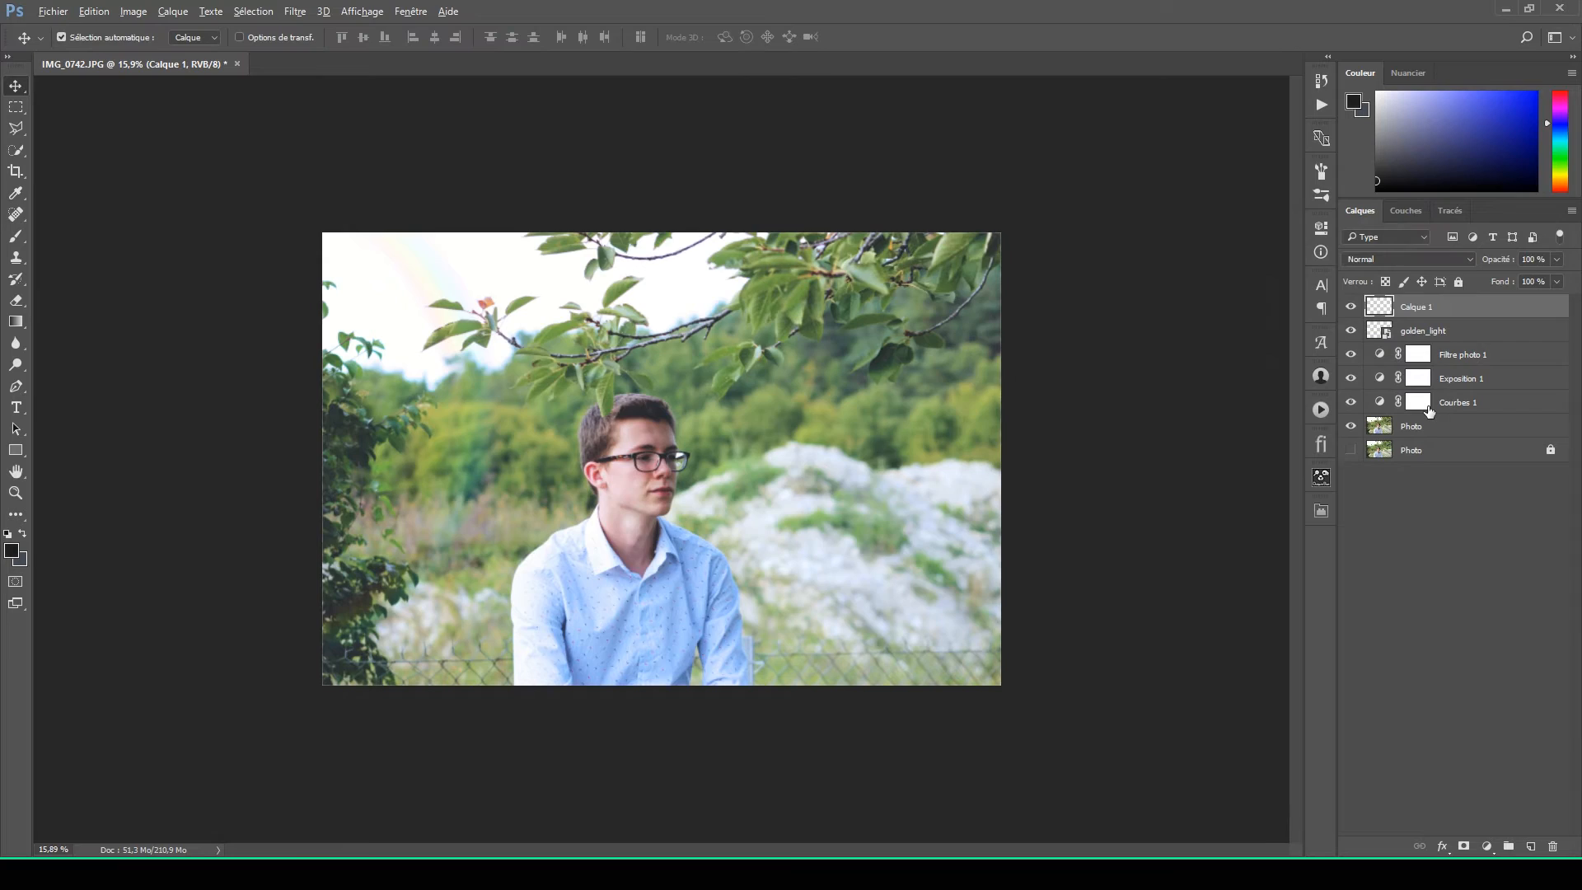
pyautogui.hotkey('alt', 'BackSpace')
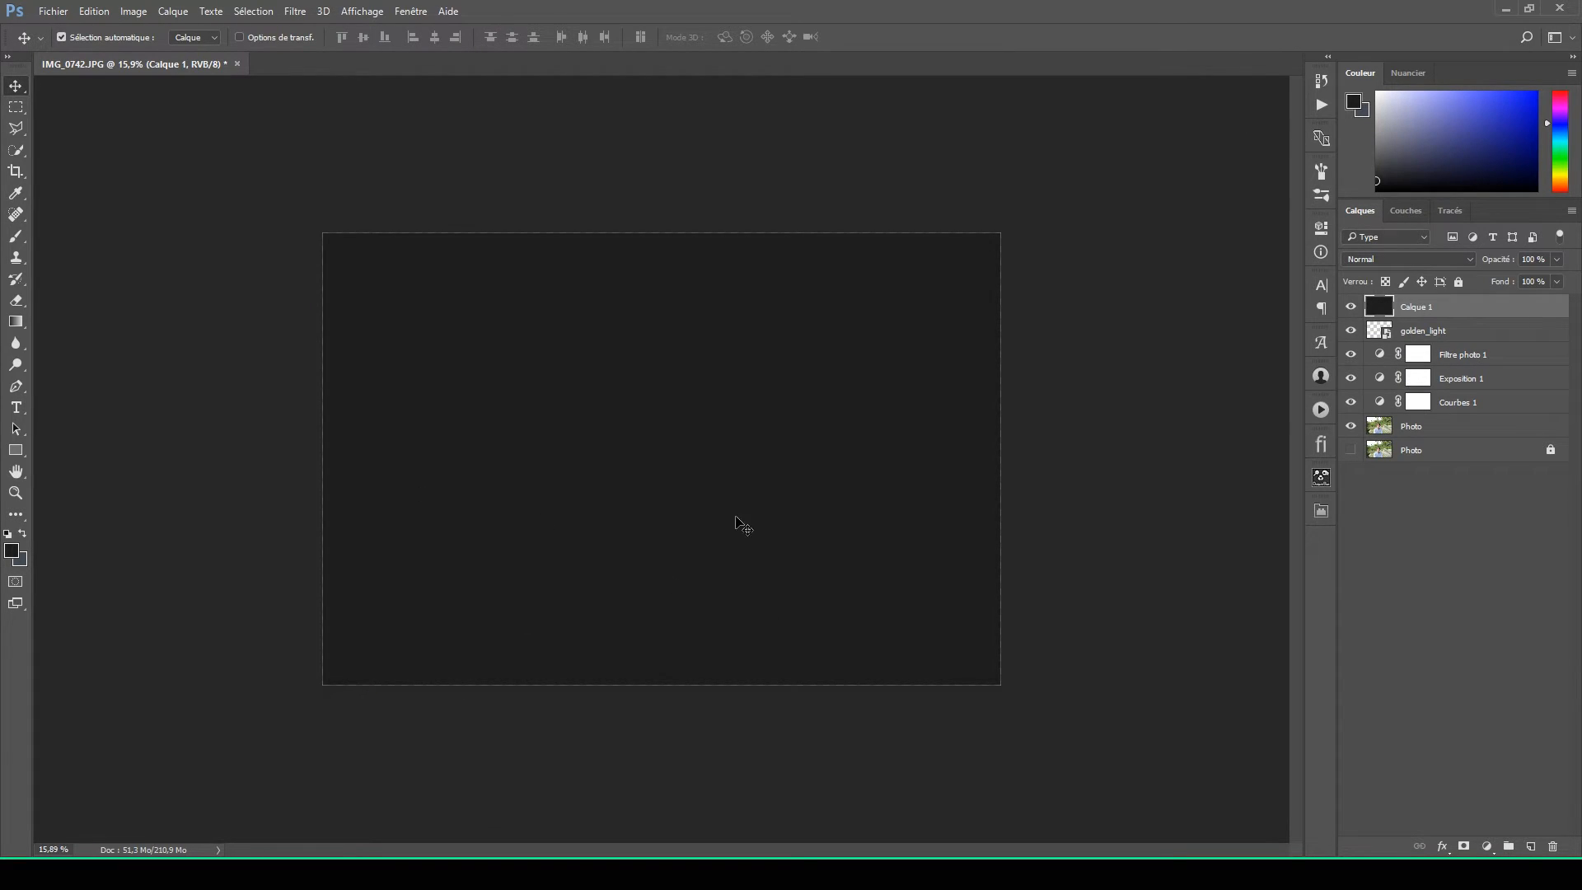
# Step: Add a layer mask to the dark grey layer and ready a soft 406 px brush with 0% hardness for the mask
pyautogui.click(1463, 847)
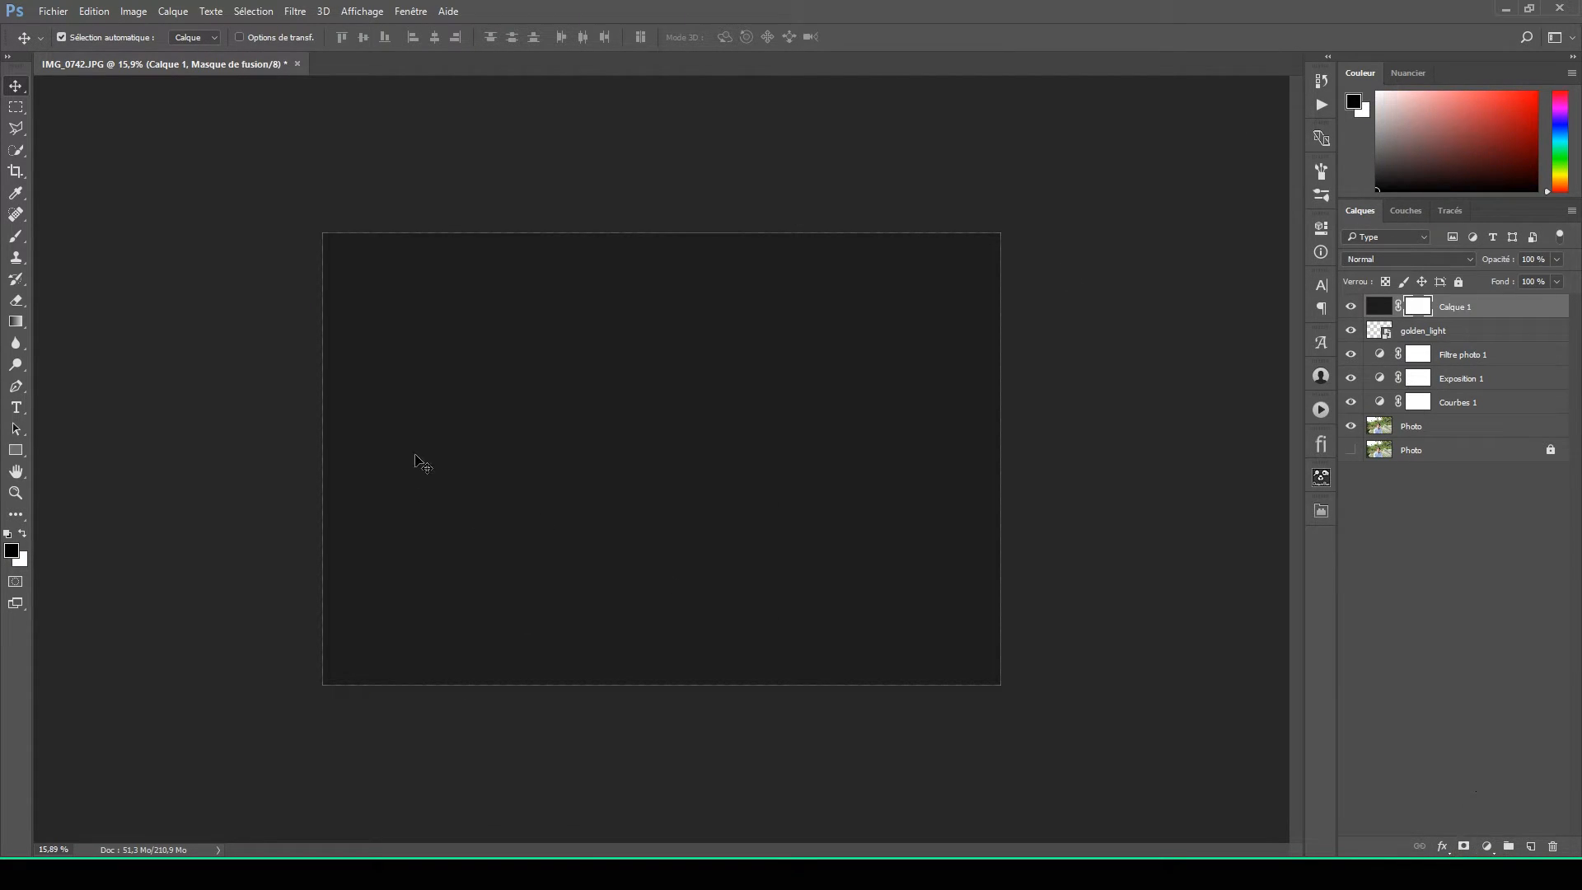
pyautogui.click(16, 237)
pyautogui.rightClick(657, 389)
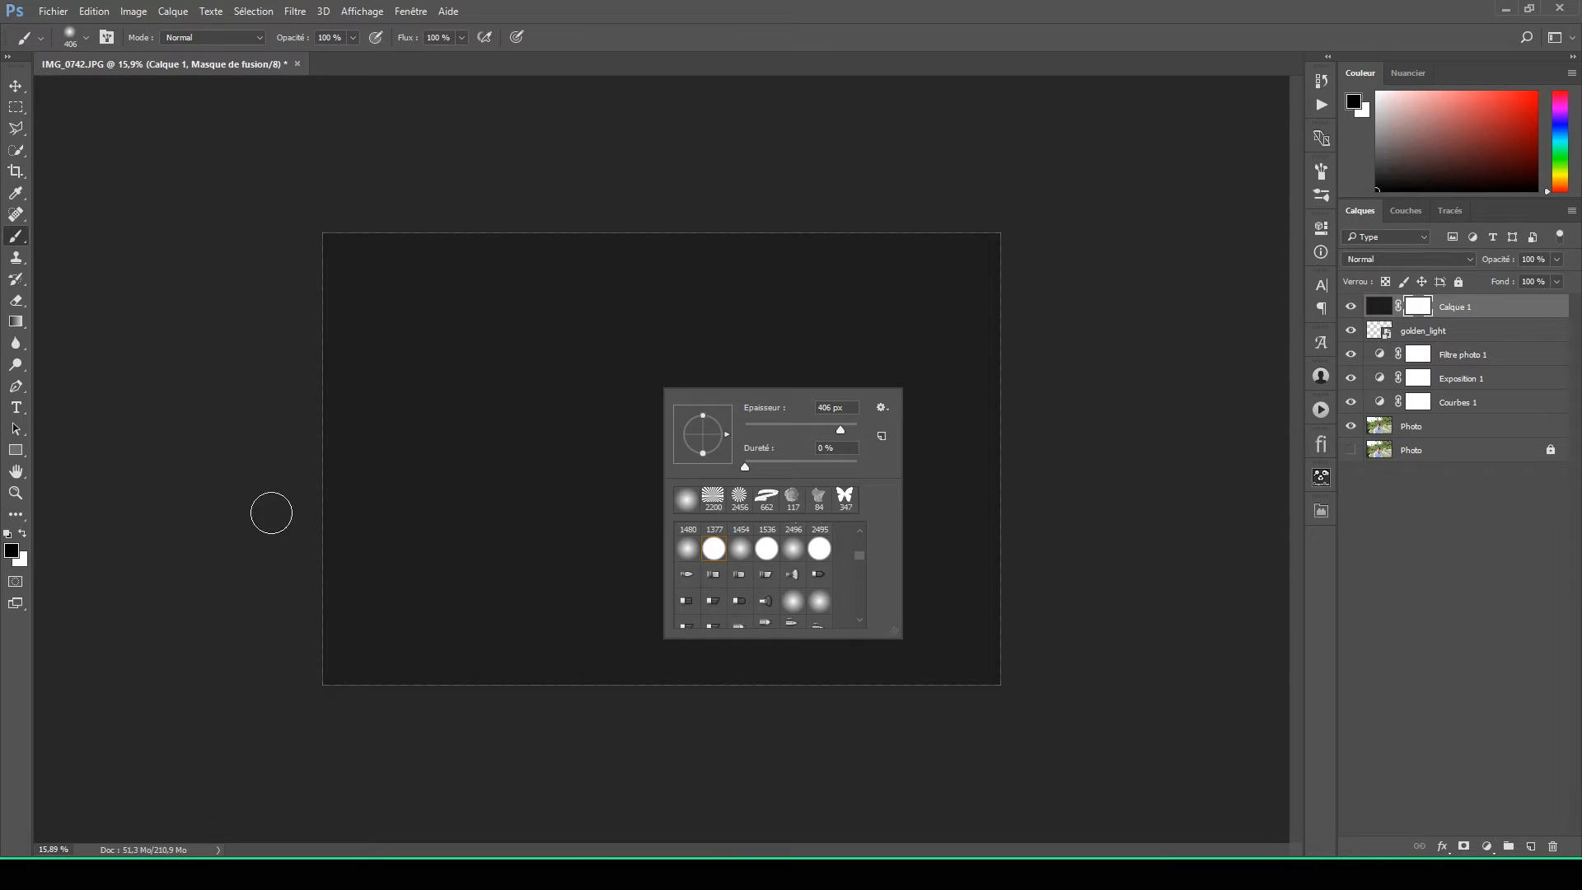
pyautogui.click(1420, 311)
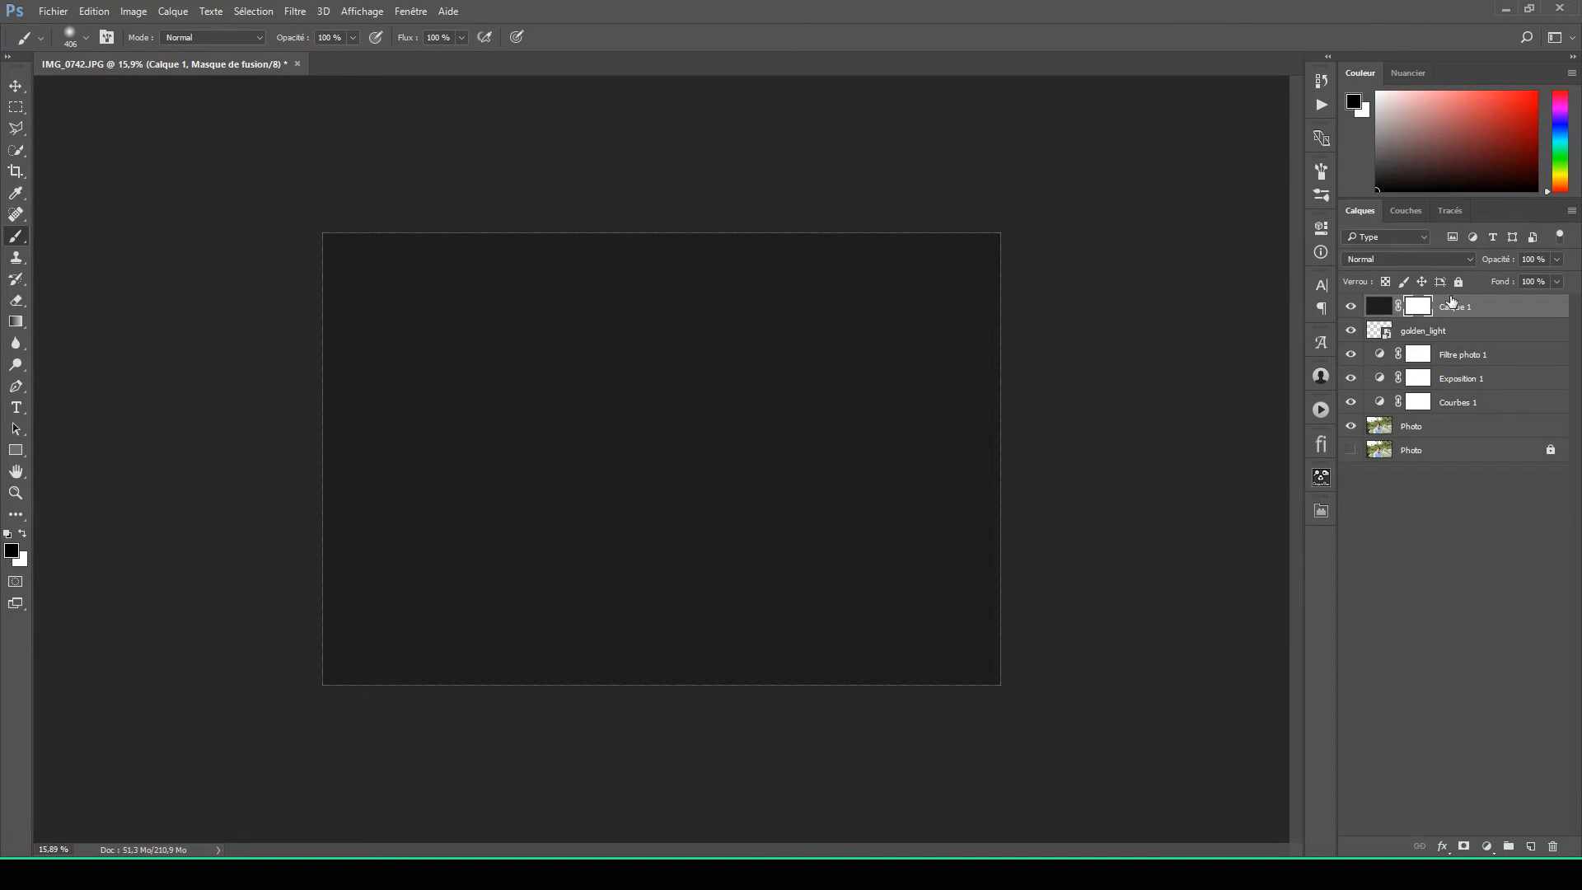
# Step: Lower the dark grey layer's opacity to 15% and paint black on its mask over the man's face, neck and shirt
pyautogui.click(1557, 259)
pyautogui.moveTo(1523, 279); pyautogui.dragTo(1492, 275)
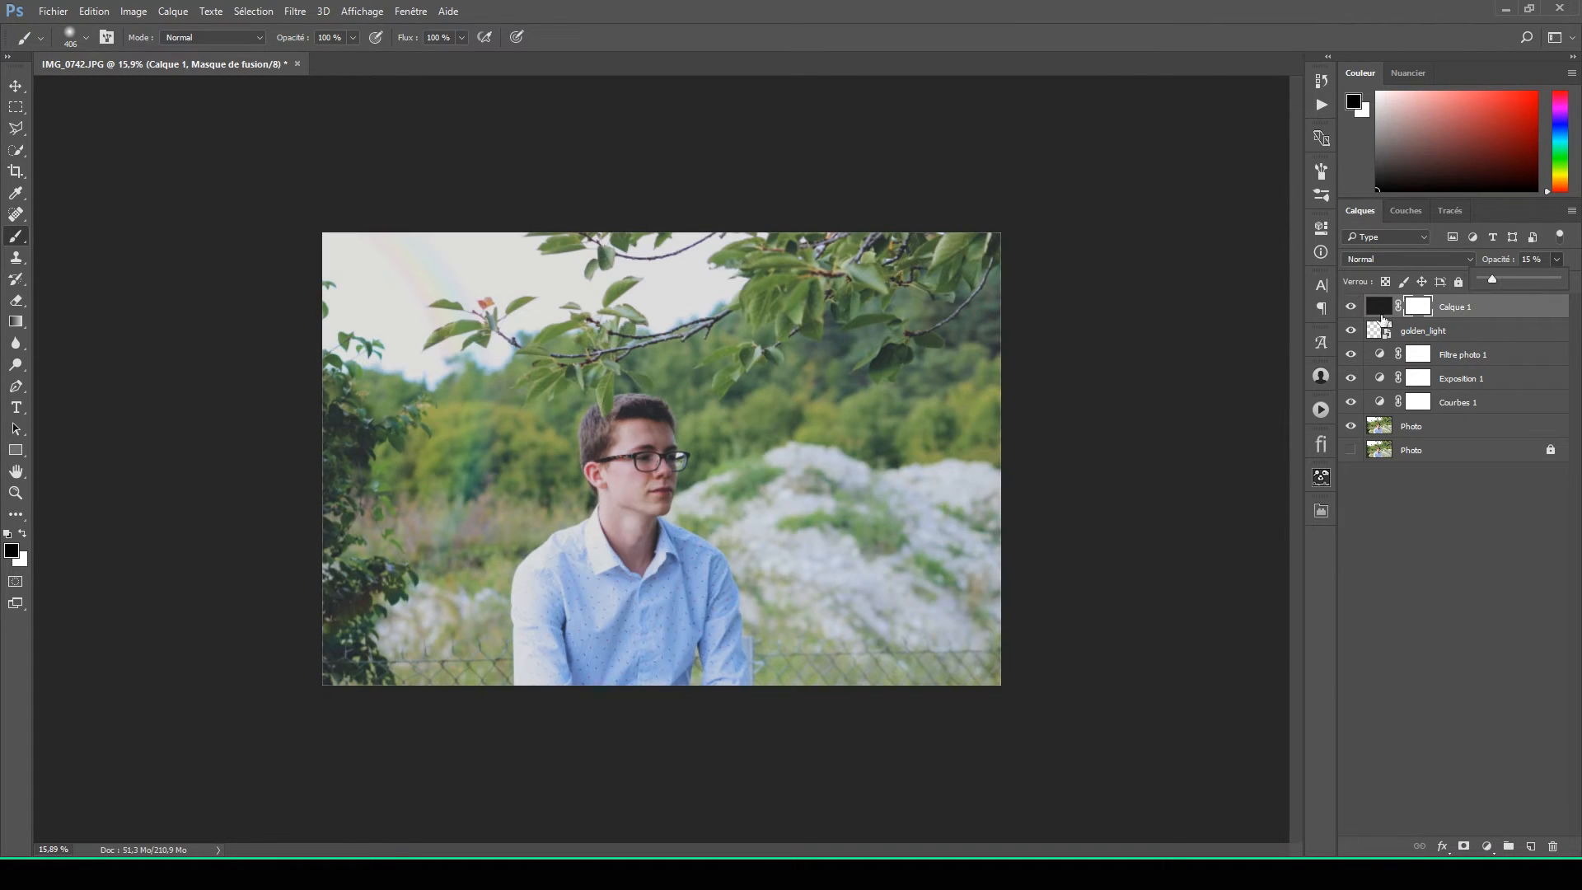
pyautogui.scroll(2, 580, 690)
pyautogui.scroll(2, 580, 690)
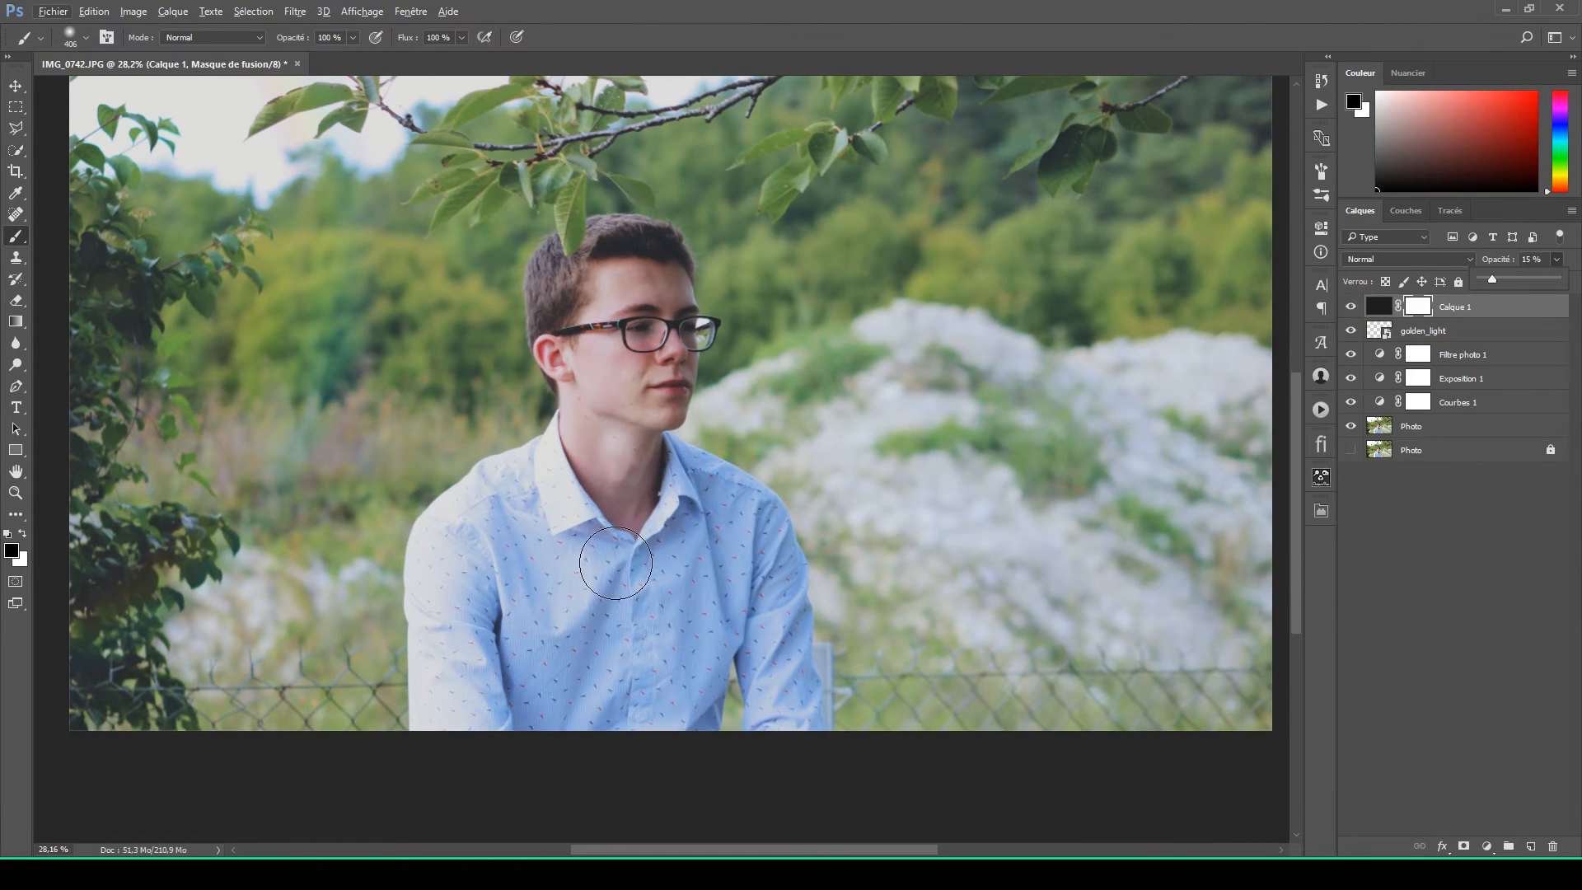
pyautogui.moveTo(529, 569)
pyautogui.mouseDown()
pyautogui.moveTo(598, 553)
pyautogui.moveTo(585, 643)
pyautogui.moveTo(440, 723)
pyautogui.moveTo(458, 725)
pyautogui.moveTo(461, 568)
pyautogui.moveTo(497, 698)
pyautogui.moveTo(498, 575)
pyautogui.moveTo(462, 549)
pyautogui.moveTo(493, 511)
pyautogui.moveTo(568, 473)
pyautogui.moveTo(581, 571)
pyautogui.moveTo(616, 429)
pyautogui.moveTo(616, 315)
pyautogui.moveTo(573, 282)
pyautogui.moveTo(559, 331)
pyautogui.moveTo(581, 362)
pyautogui.moveTo(589, 257)
pyautogui.moveTo(639, 268)
pyautogui.moveTo(649, 325)
pyautogui.moveTo(632, 388)
pyautogui.moveTo(659, 331)
pyautogui.moveTo(647, 380)
pyautogui.mouseUp()
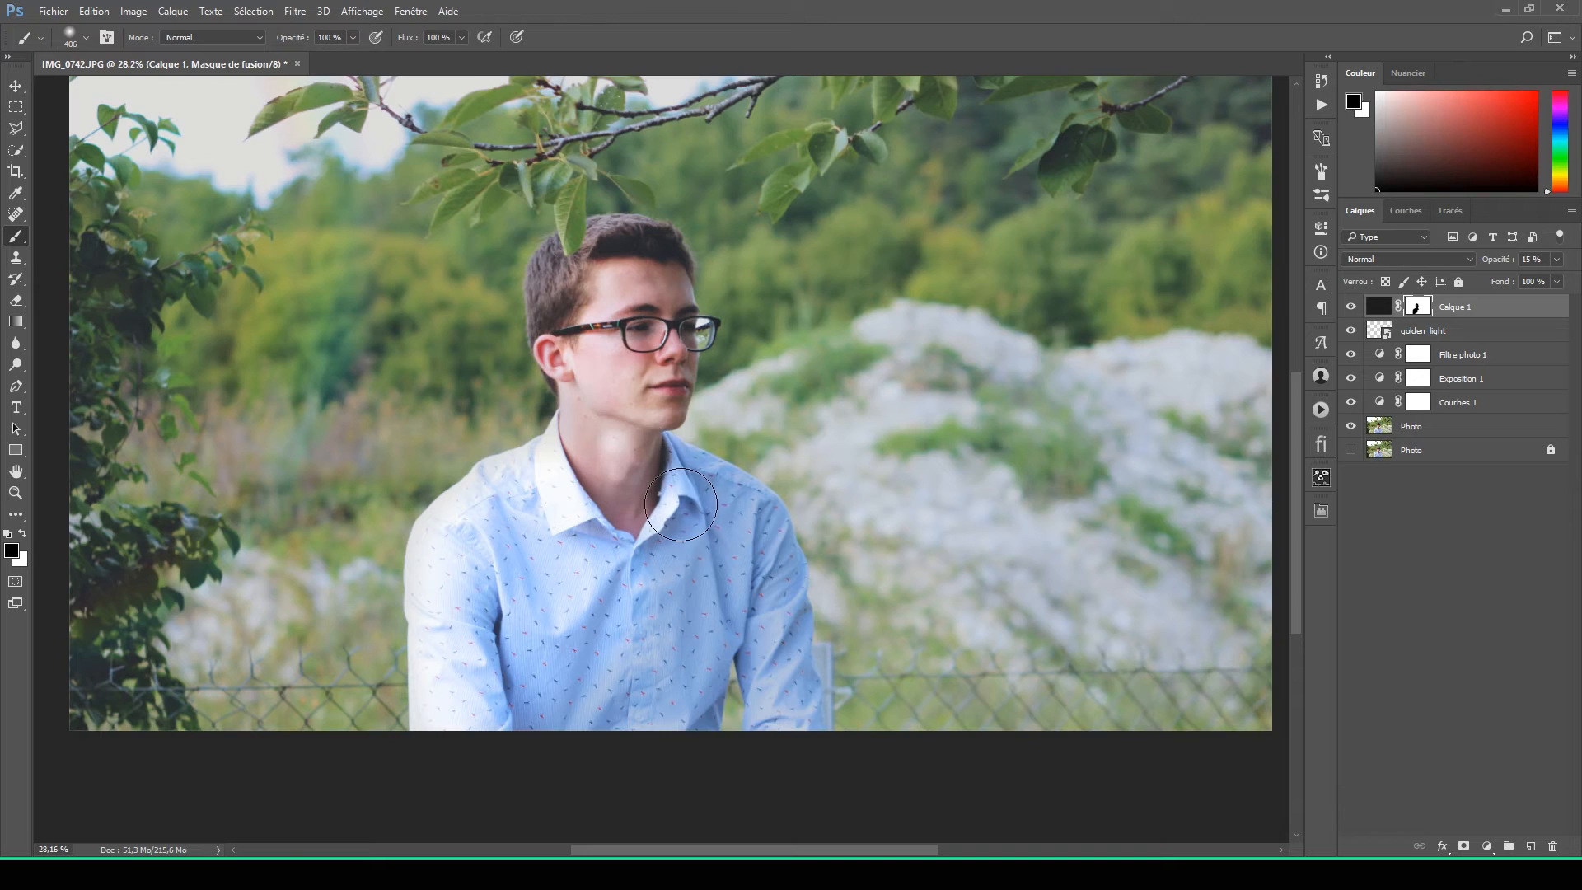
pyautogui.moveTo(656, 732)
pyautogui.mouseDown()
pyautogui.moveTo(684, 610)
pyautogui.moveTo(717, 577)
pyautogui.moveTo(762, 672)
pyautogui.moveTo(760, 521)
pyautogui.mouseUp()
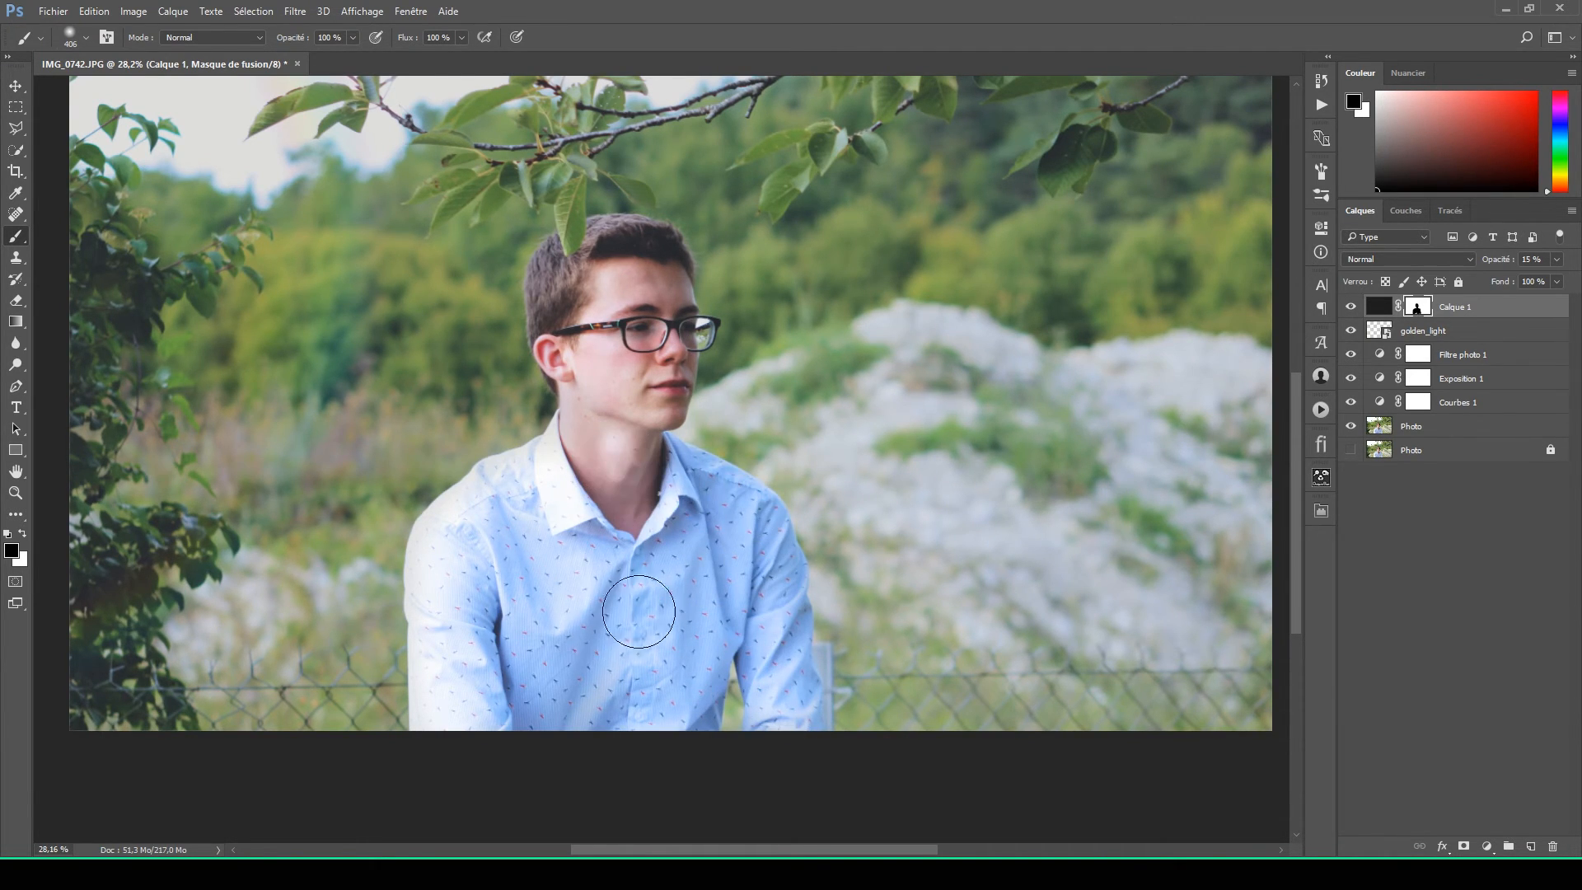
# Step: Compare the whole photo with and without the masked dark grey layer by toggling that layer's visibility
pyautogui.scroll(-1, 776, 571)
pyautogui.scroll(-3, 776, 571)
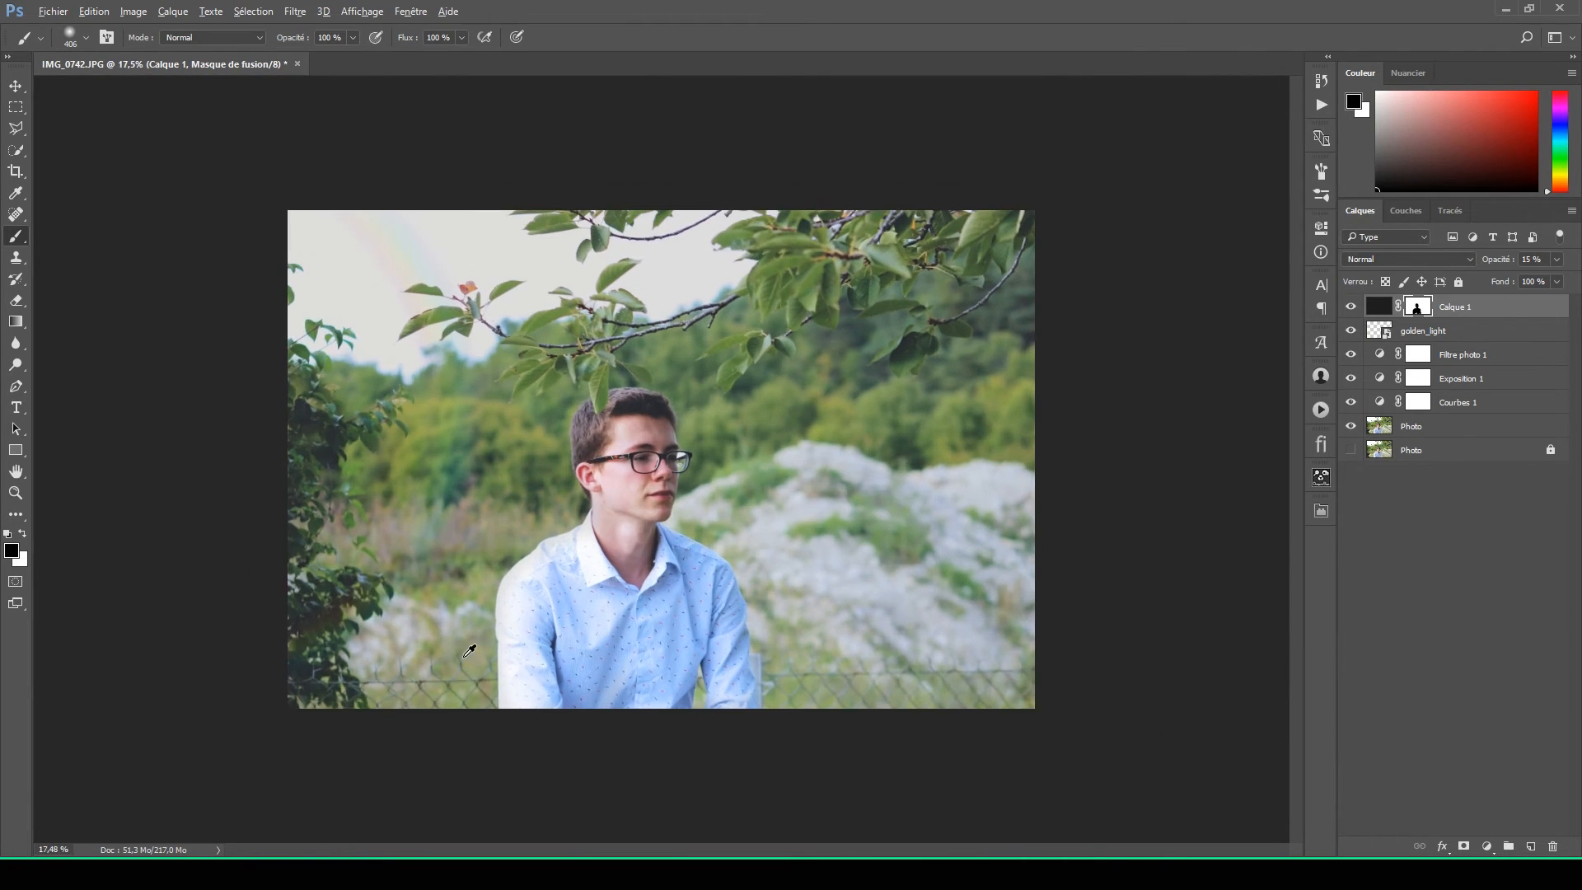
pyautogui.scroll(1, 473, 646)
pyautogui.click(1352, 309)
pyautogui.click(1351, 309)
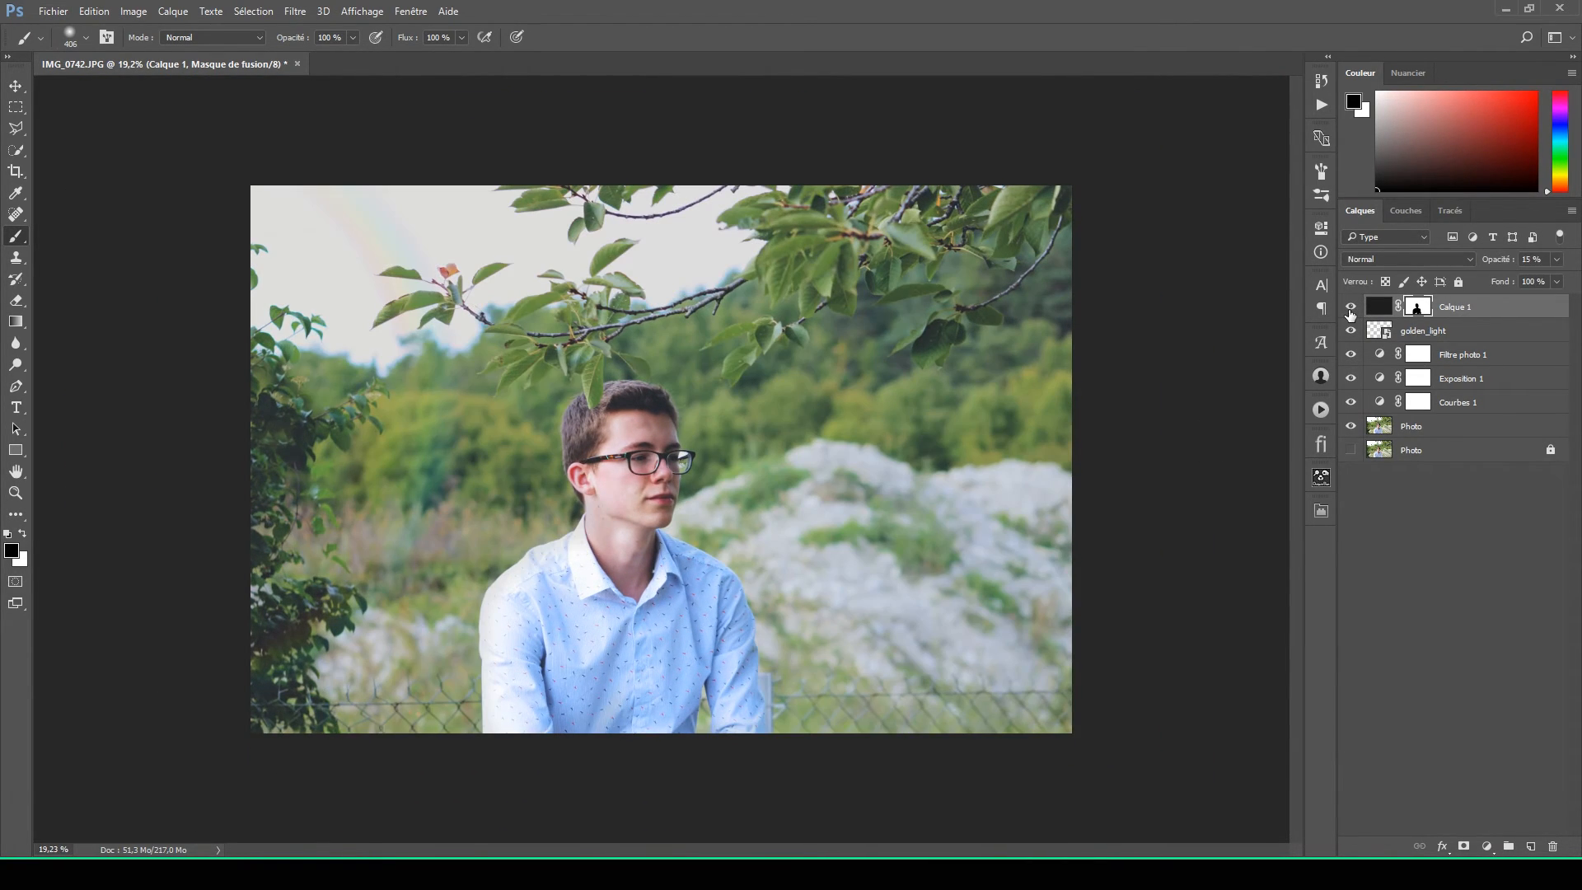
pyautogui.click(1351, 310)
pyautogui.click(1351, 310)
# Step: Group the layers from Calque 1 down to Courbes 1 and name the group "correction"
pyautogui.keyDown('shift'); pyautogui.click(1461, 404); pyautogui.keyUp('shift')
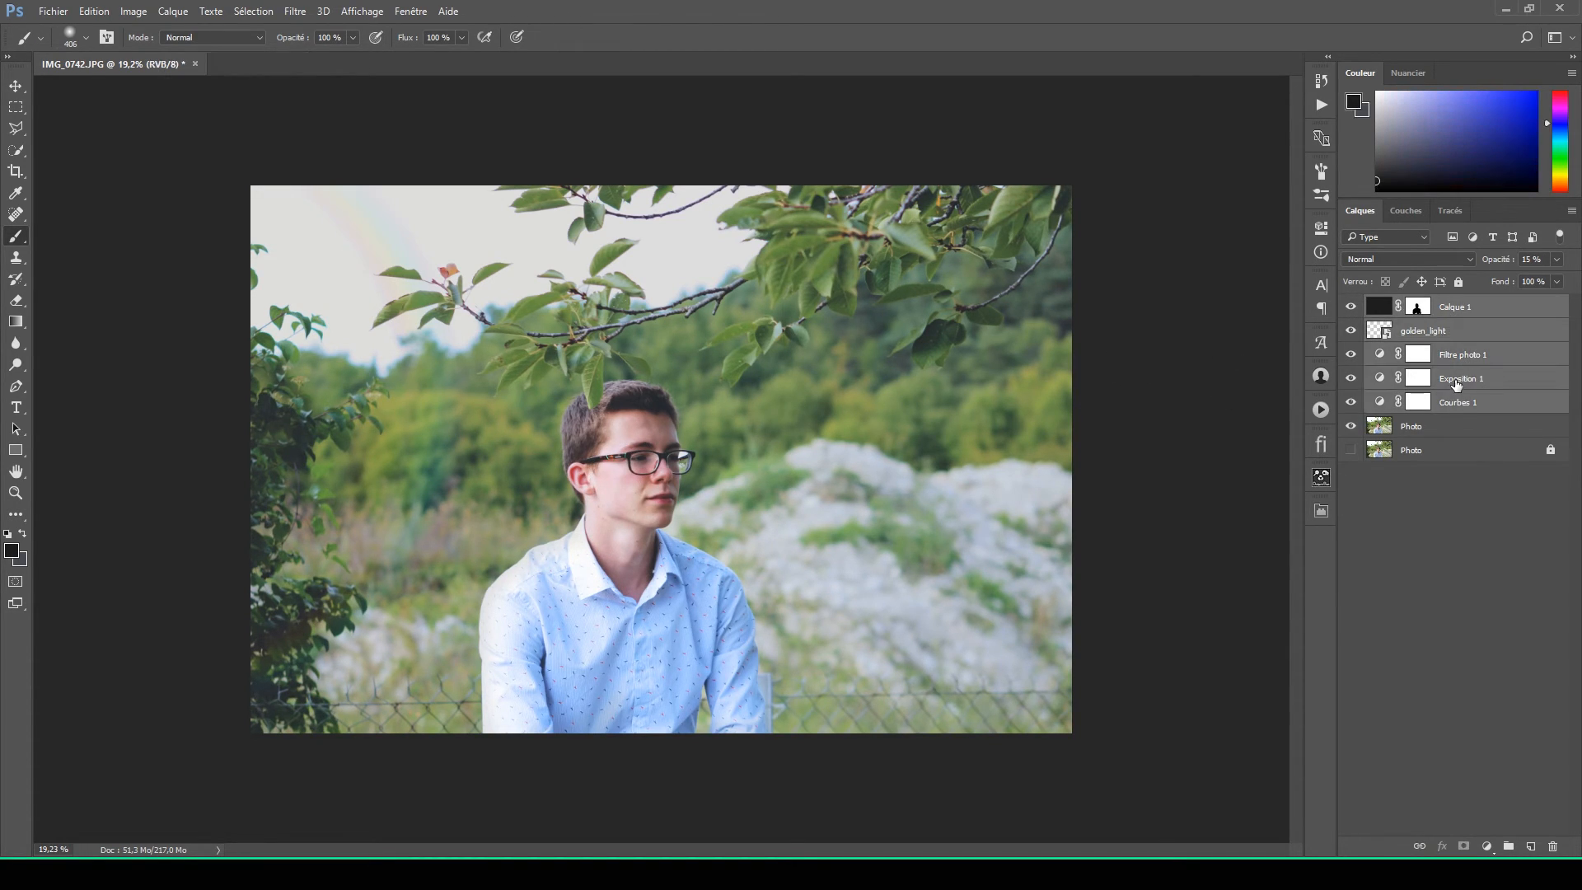
pyautogui.hotkey('ctrl', 'g')
pyautogui.doubleClick(1416, 305)
pyautogui.write('correctio')
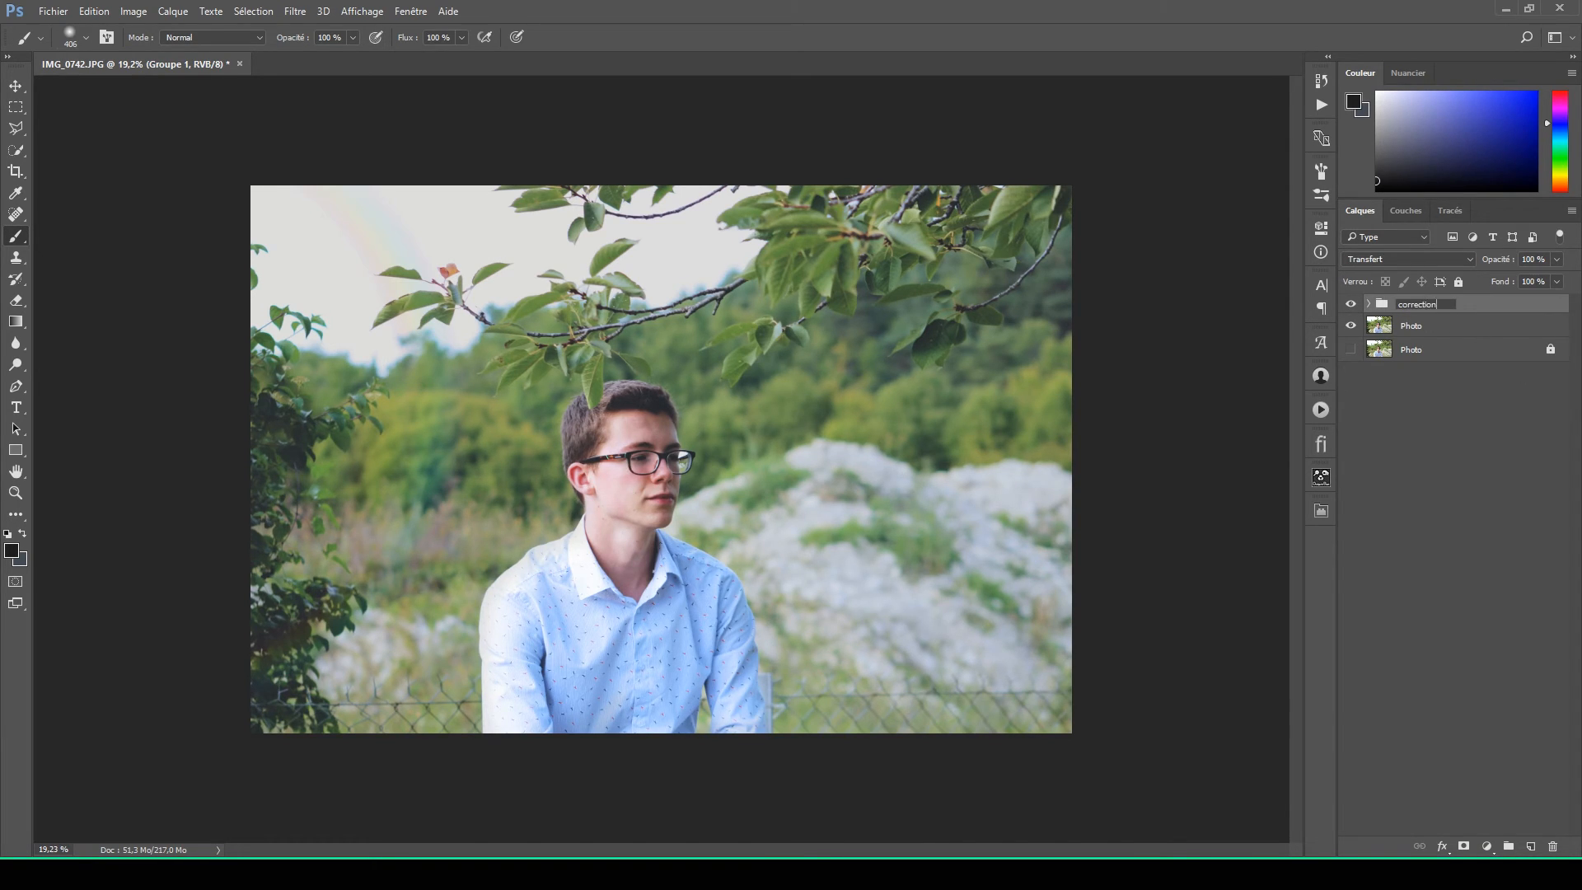
pyautogui.write('n')
pyautogui.press('Return')
# Step: Compare the photo with and without the correction group, then examine the retouched portrait up close with the group shown
pyautogui.click(1349, 305)
pyautogui.click(1350, 305)
pyautogui.click(1350, 305)
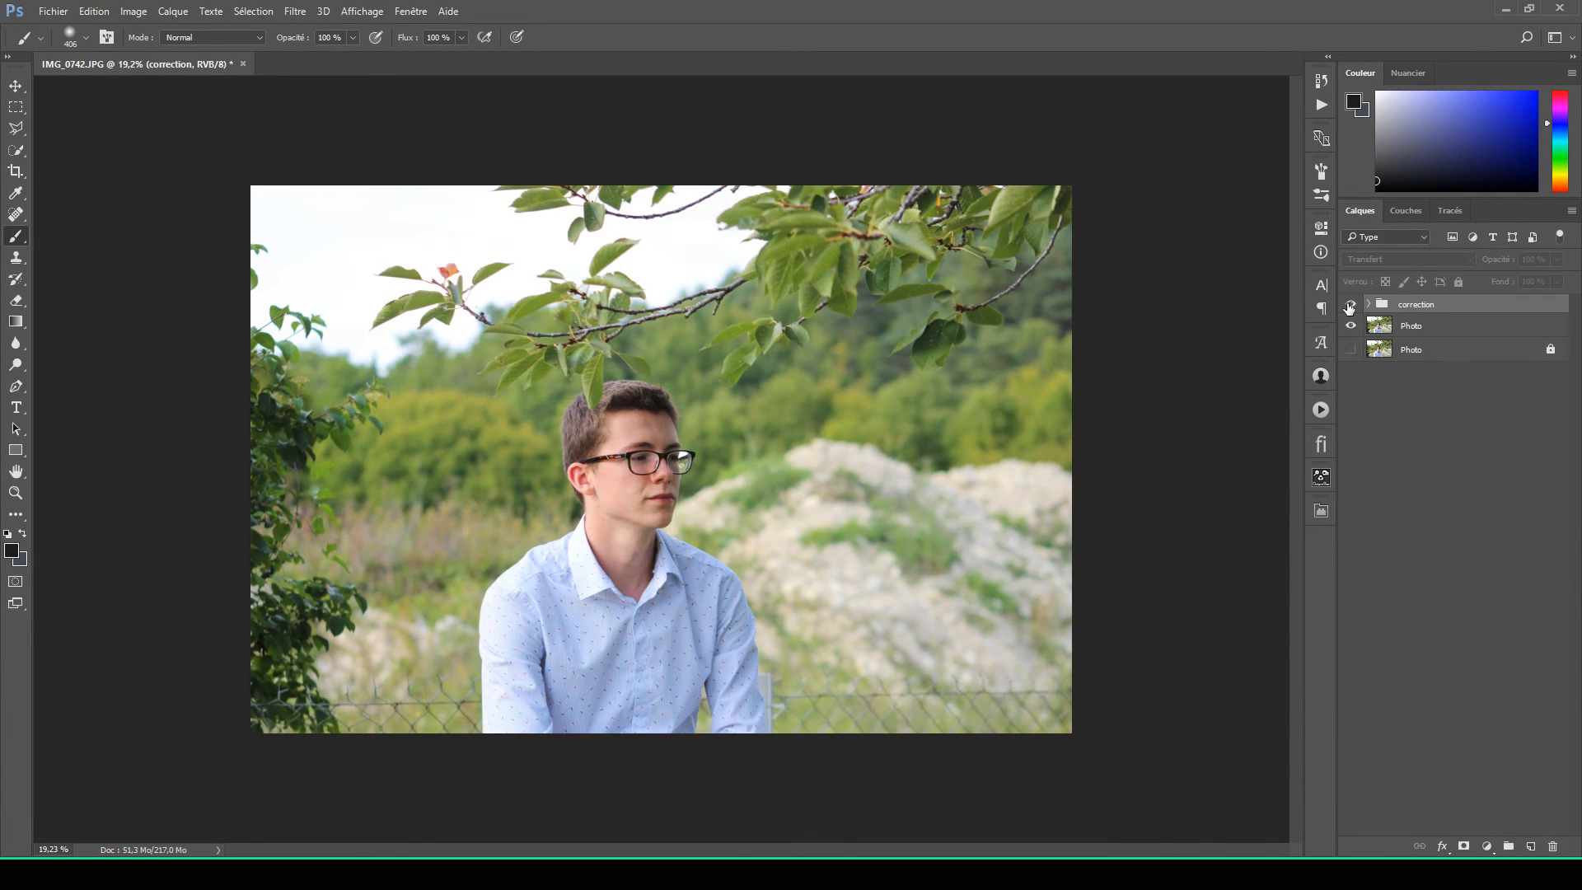
pyautogui.click(1349, 304)
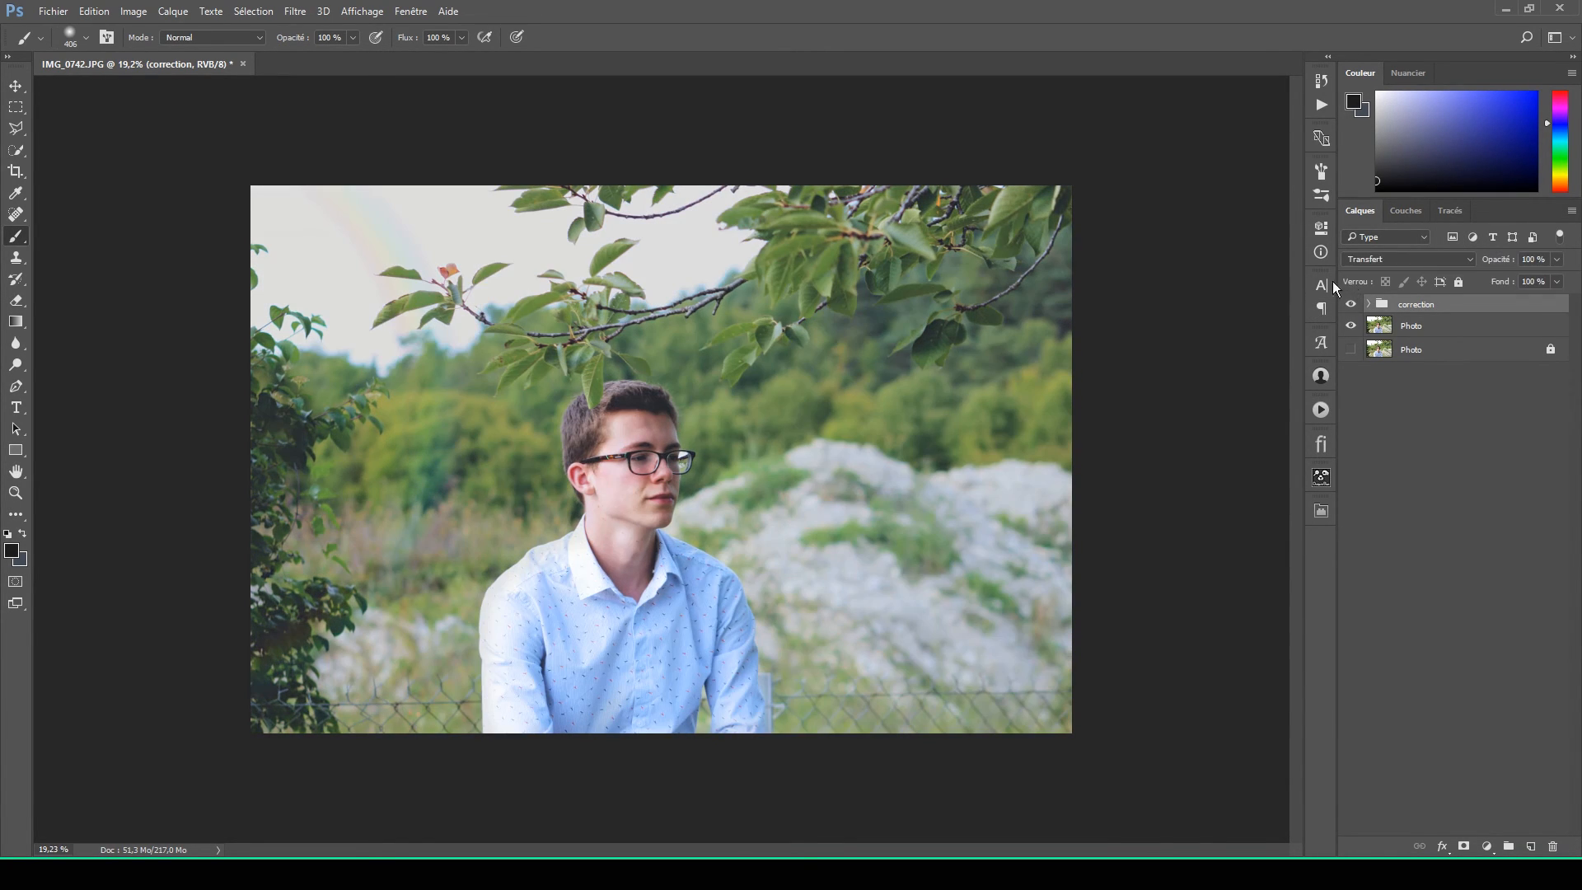
pyautogui.click(17, 85)
pyautogui.hotkey('ctrl', '+')
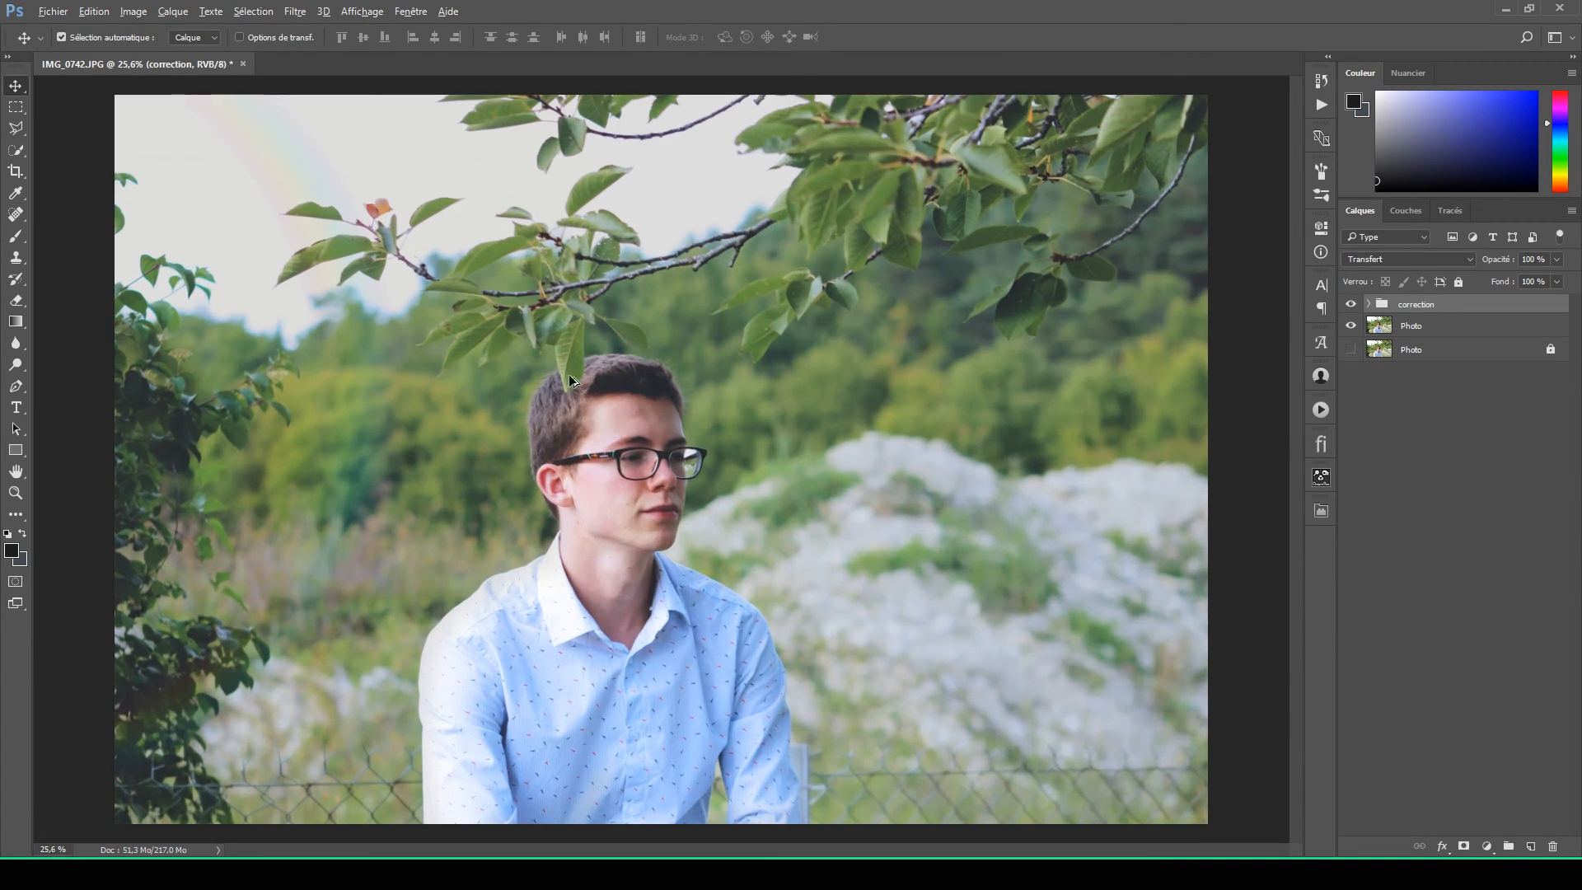
pyautogui.scroll(1, 573, 385)
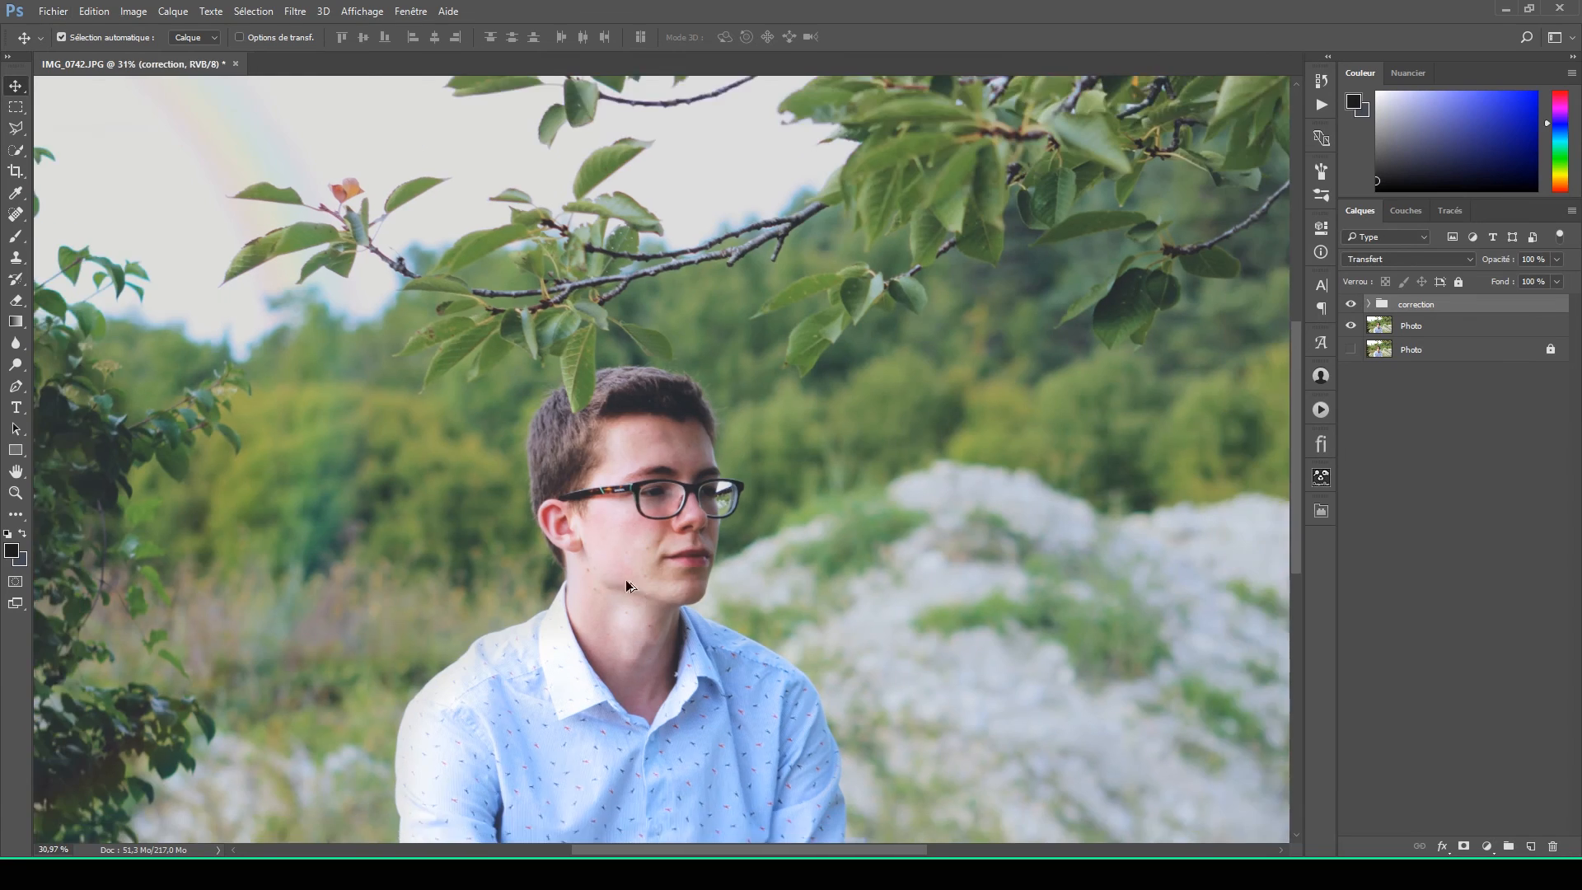
pyautogui.scroll(-1, 696, 611)
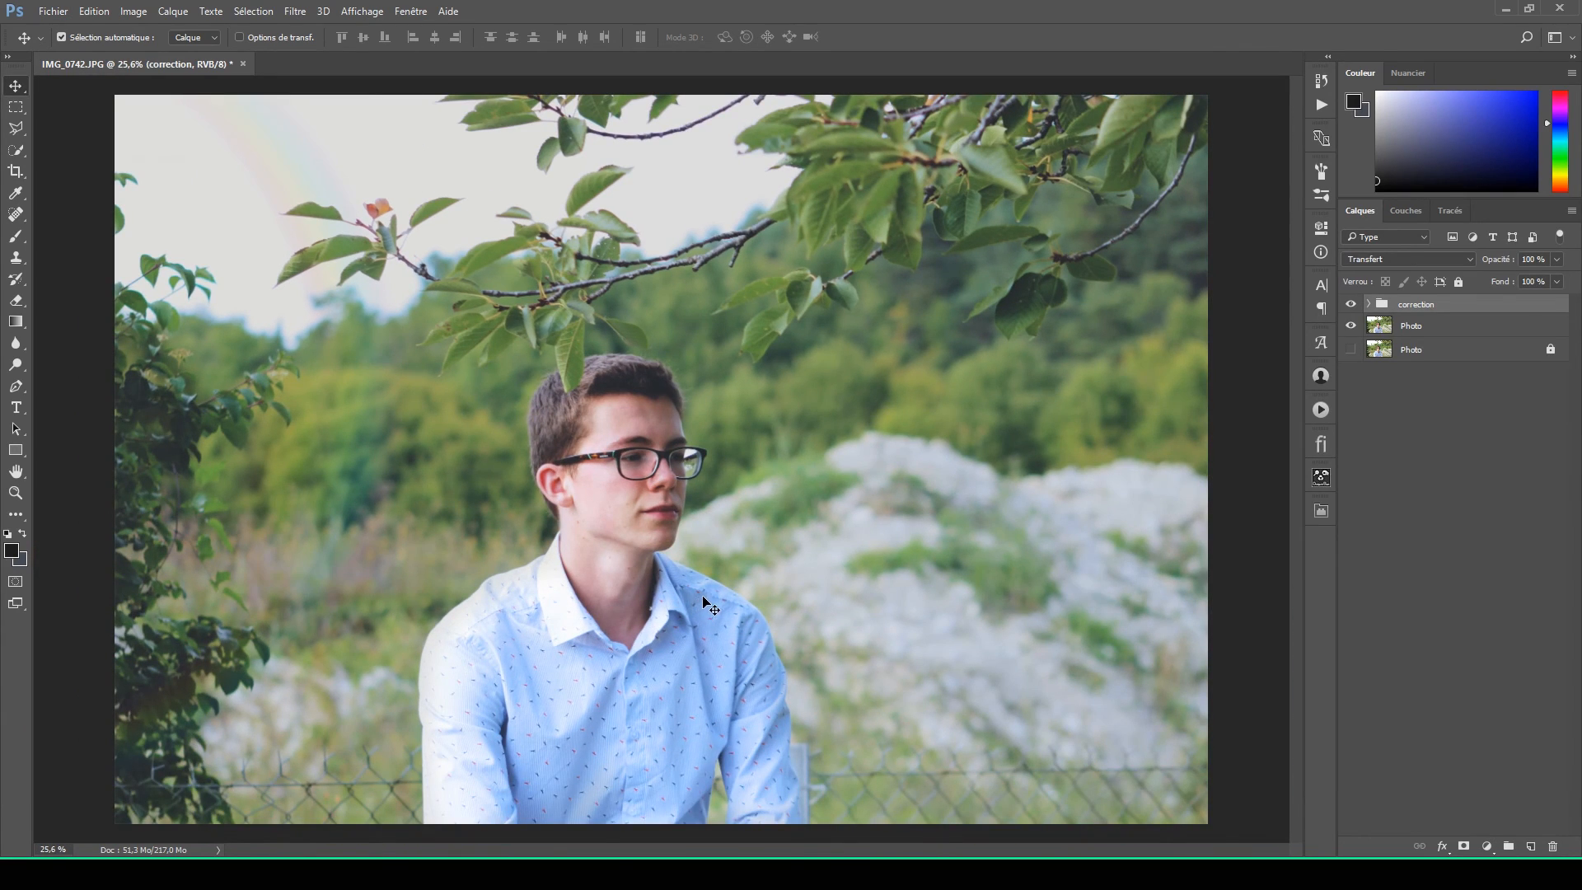